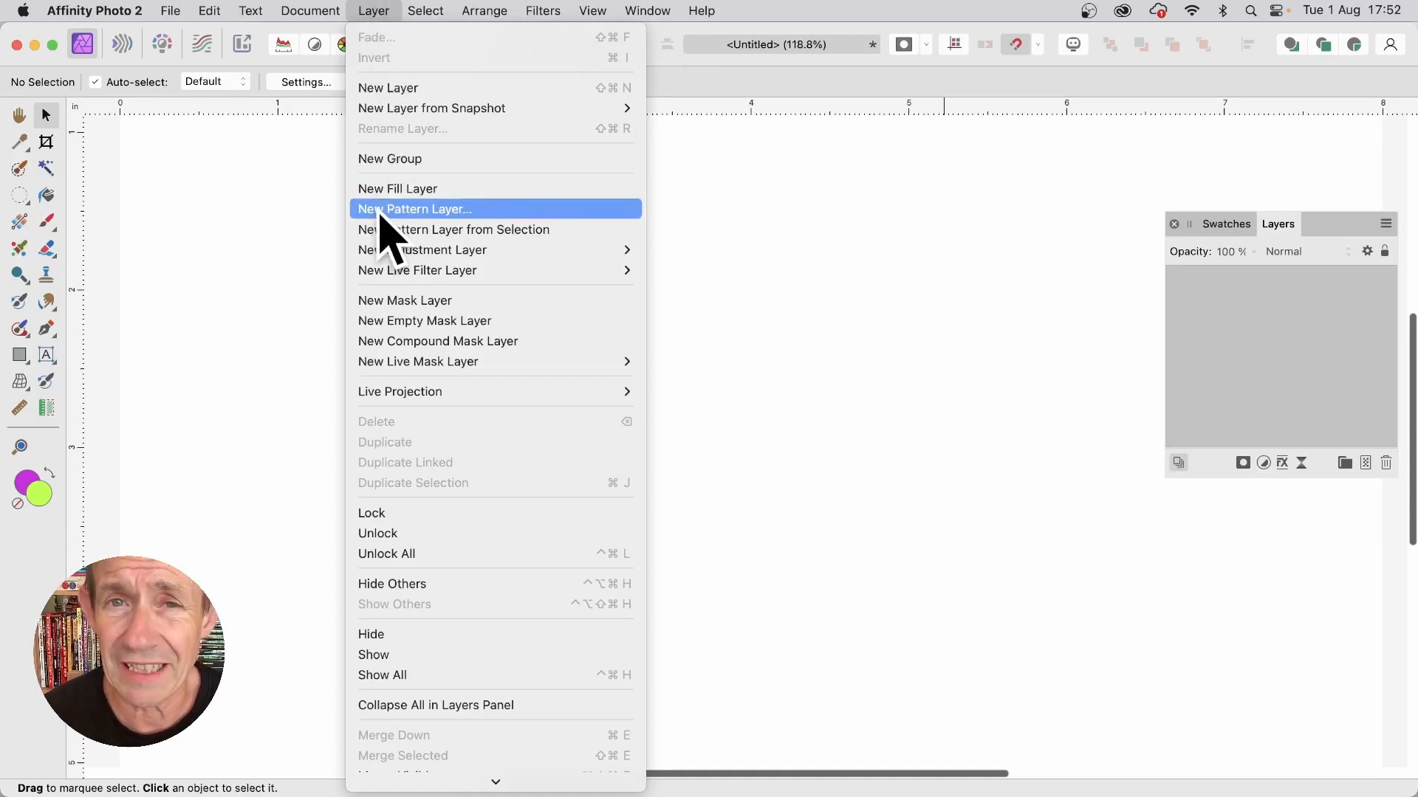
- Create a new pattern layer 400 px wide and 400 px high
left_click(413, 209)
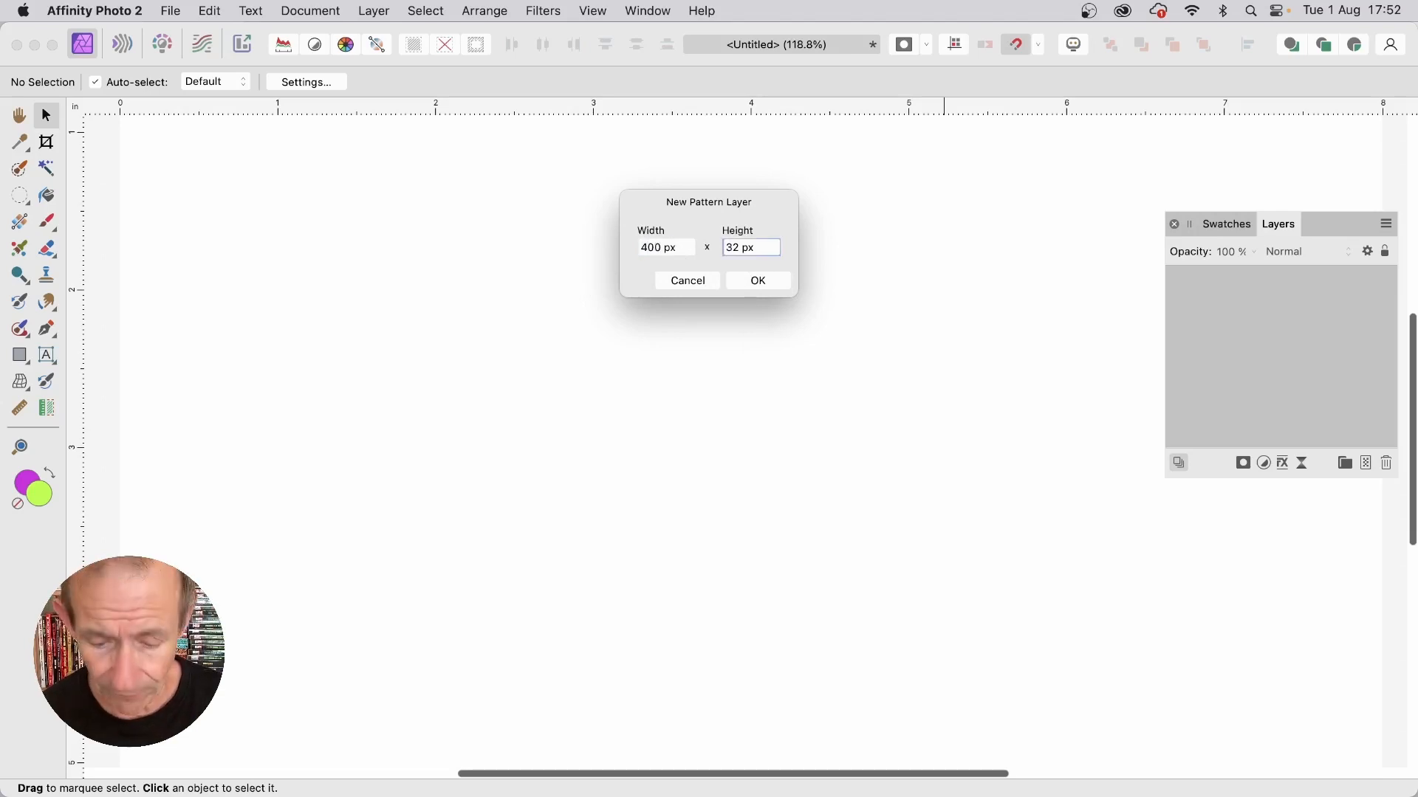
type("400")
key("Return")
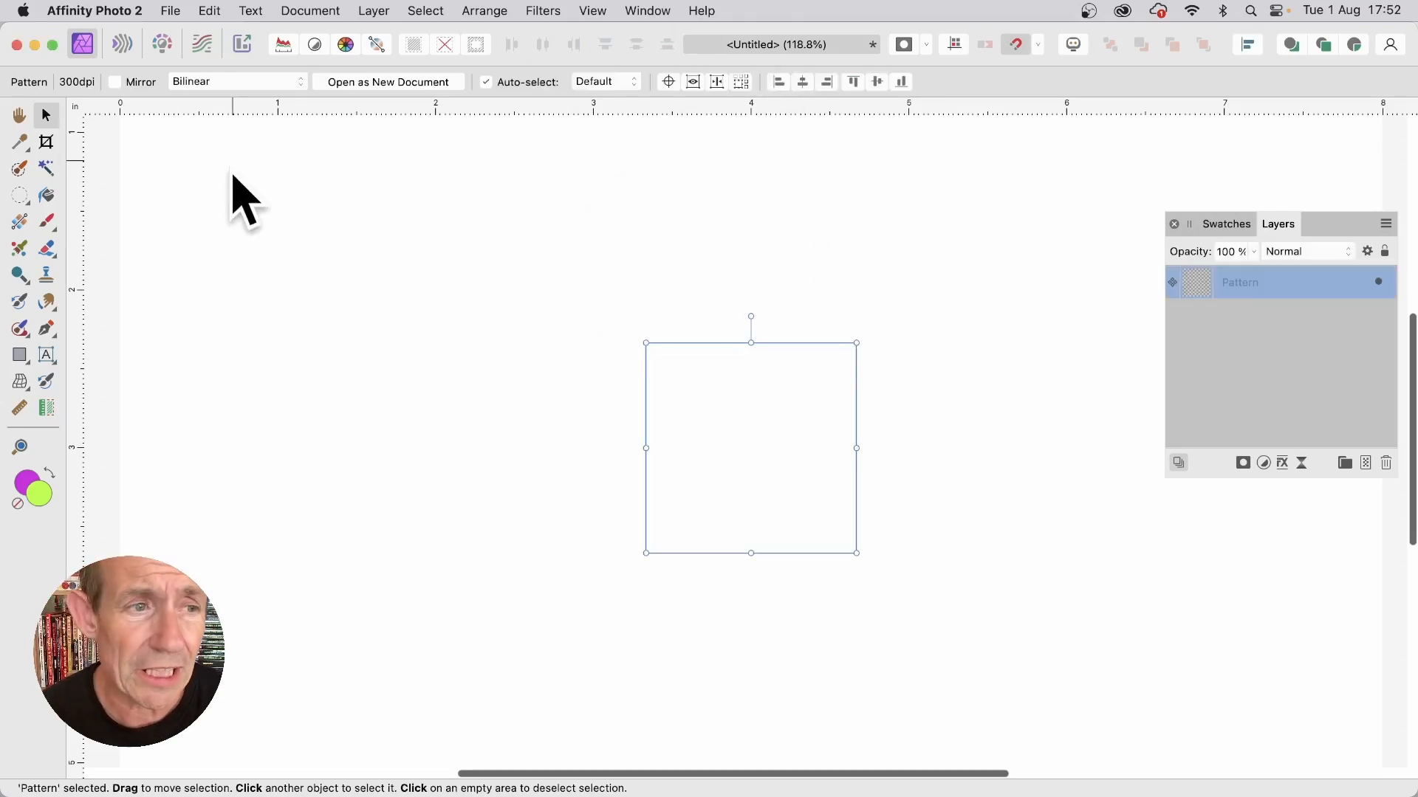
- Fill the pattern tile with a diagonal white-to-black linear gradient from upper left to lower right, and display the Gradients swatches
left_click(20, 222)
left_click_drag(671, 360, 844, 518)
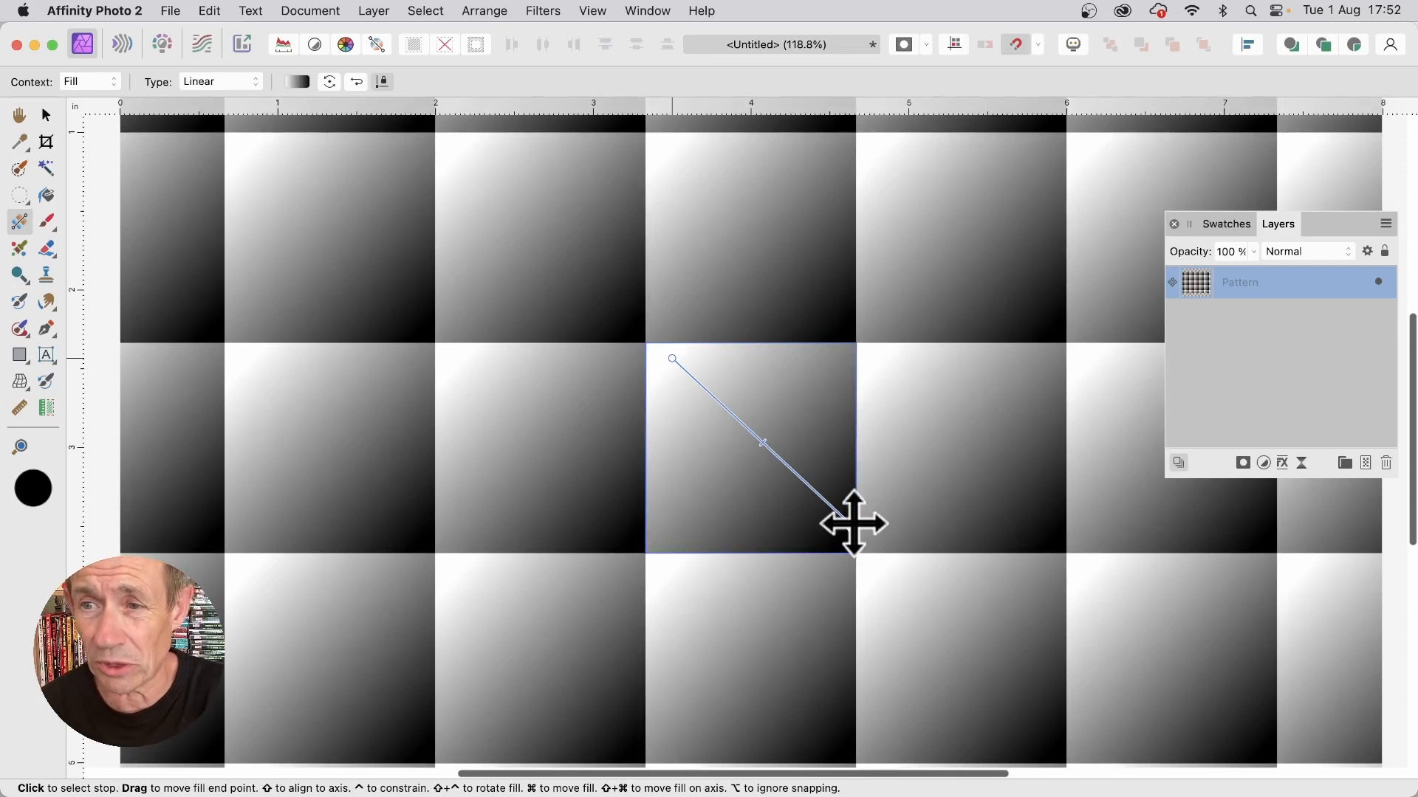
left_click(1226, 223)
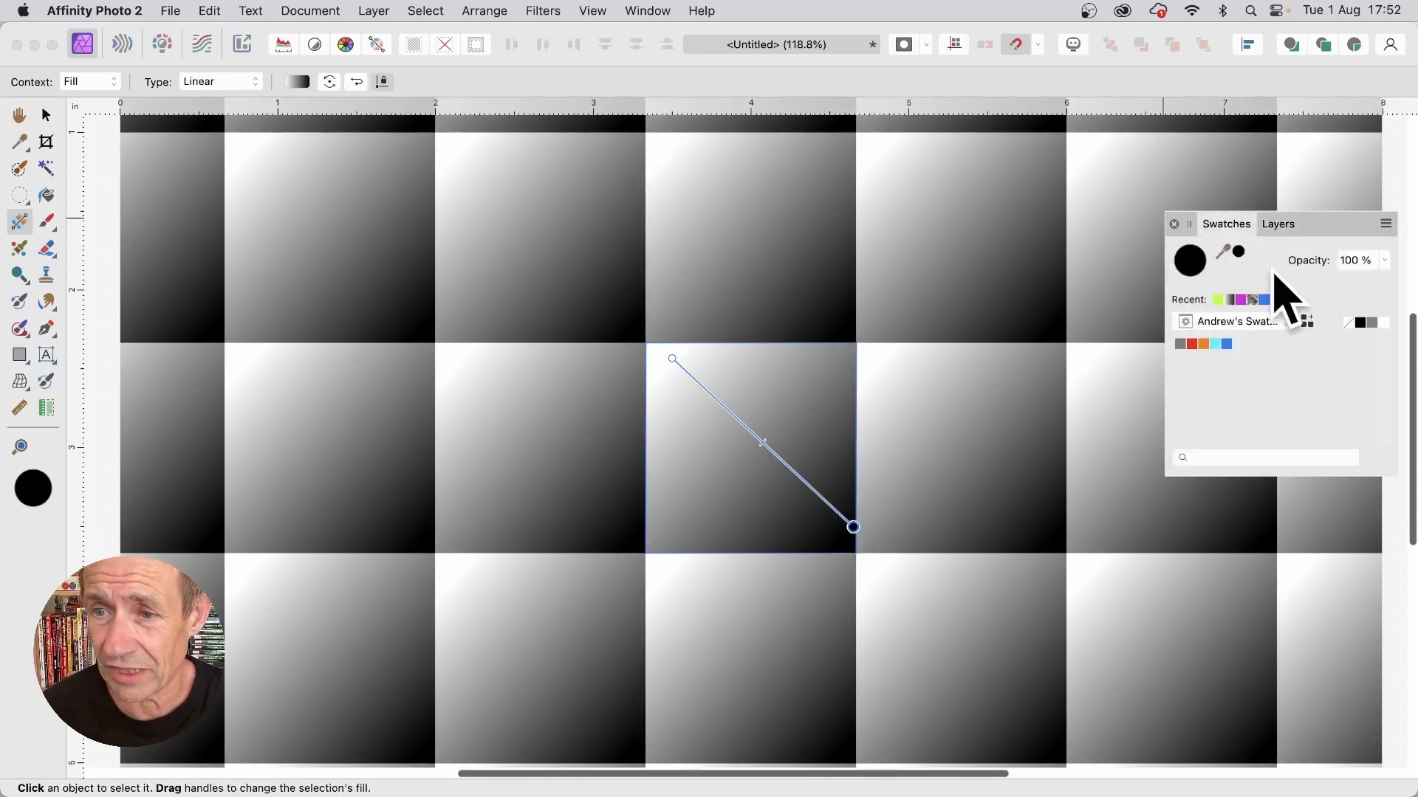
left_click(1255, 325)
left_click(1252, 362)
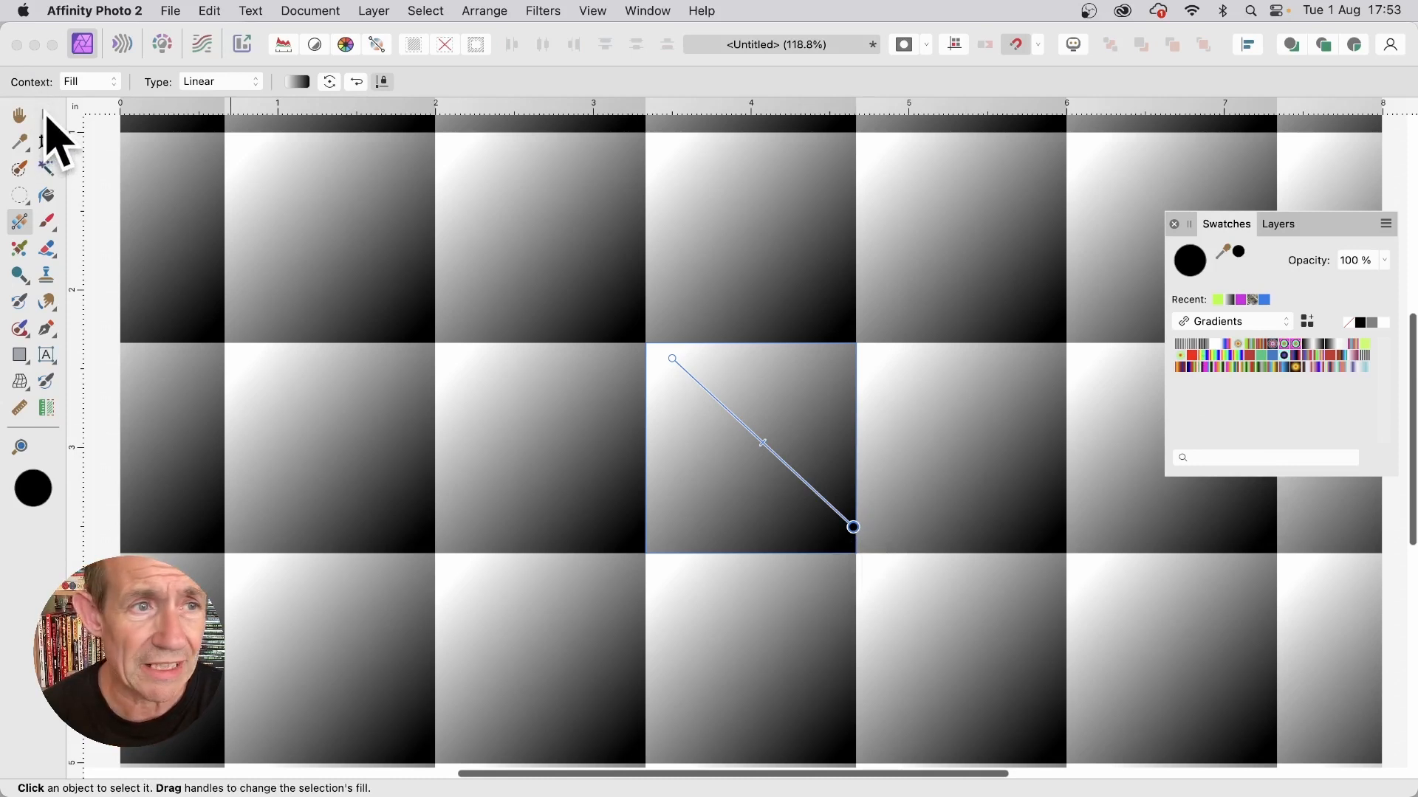
- Scale the gradient pattern tile down from its upper-left corner to about 0.9 in wide
left_click(46, 116)
left_click_drag(645, 343, 705, 402)
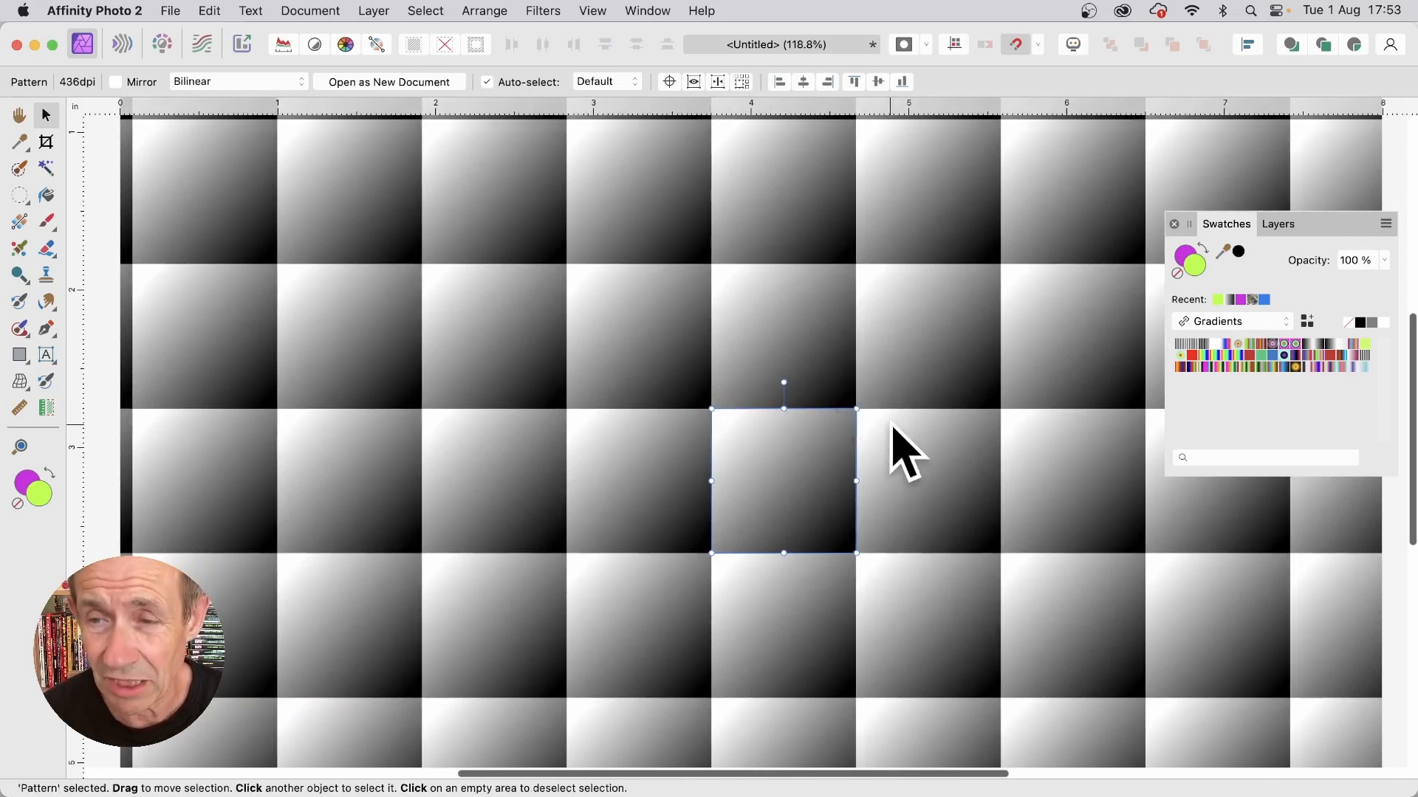
- Duplicate the pattern layer, offset the copy slightly up and to the left, and set its blend mode to Lighten
left_click(1278, 224)
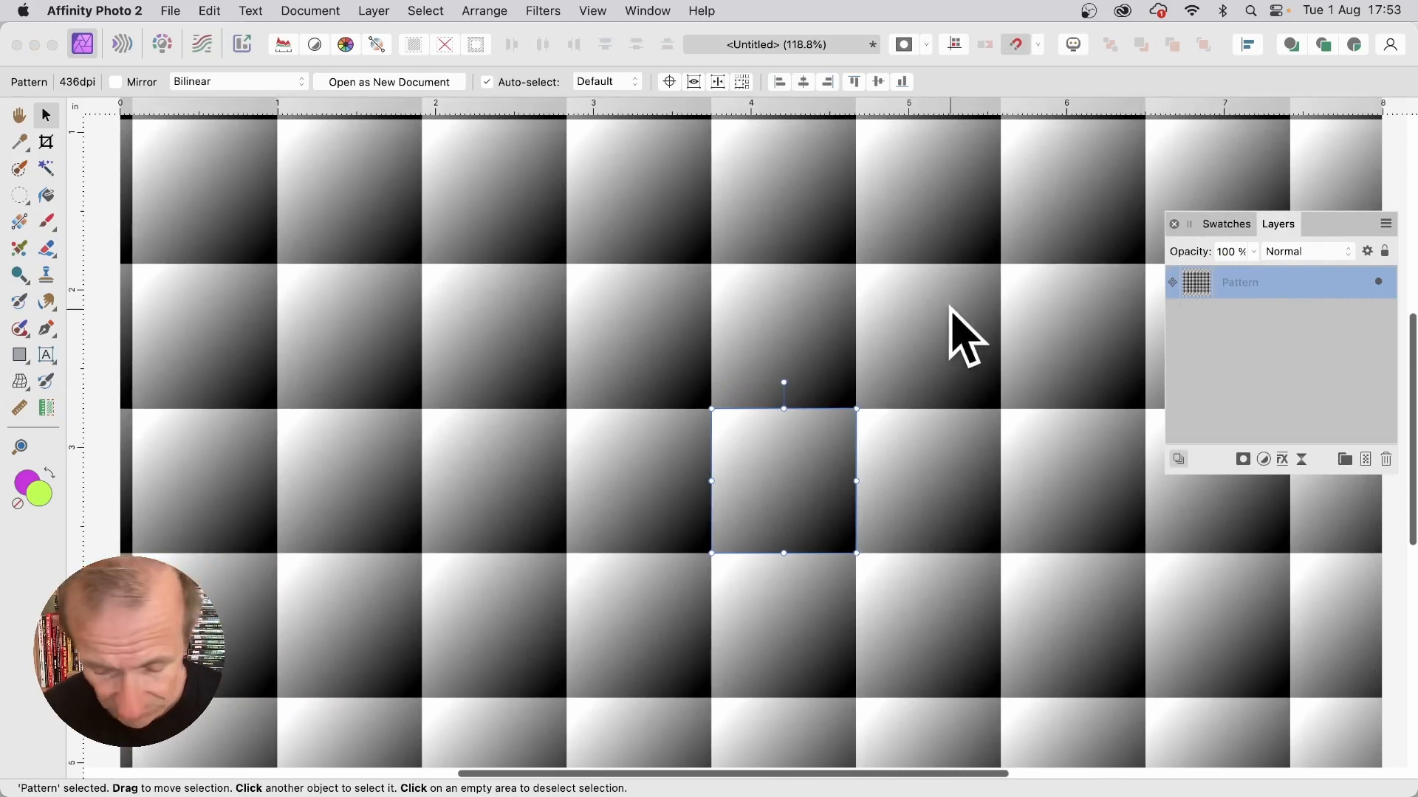
left_click_drag(792, 467, 777, 449)
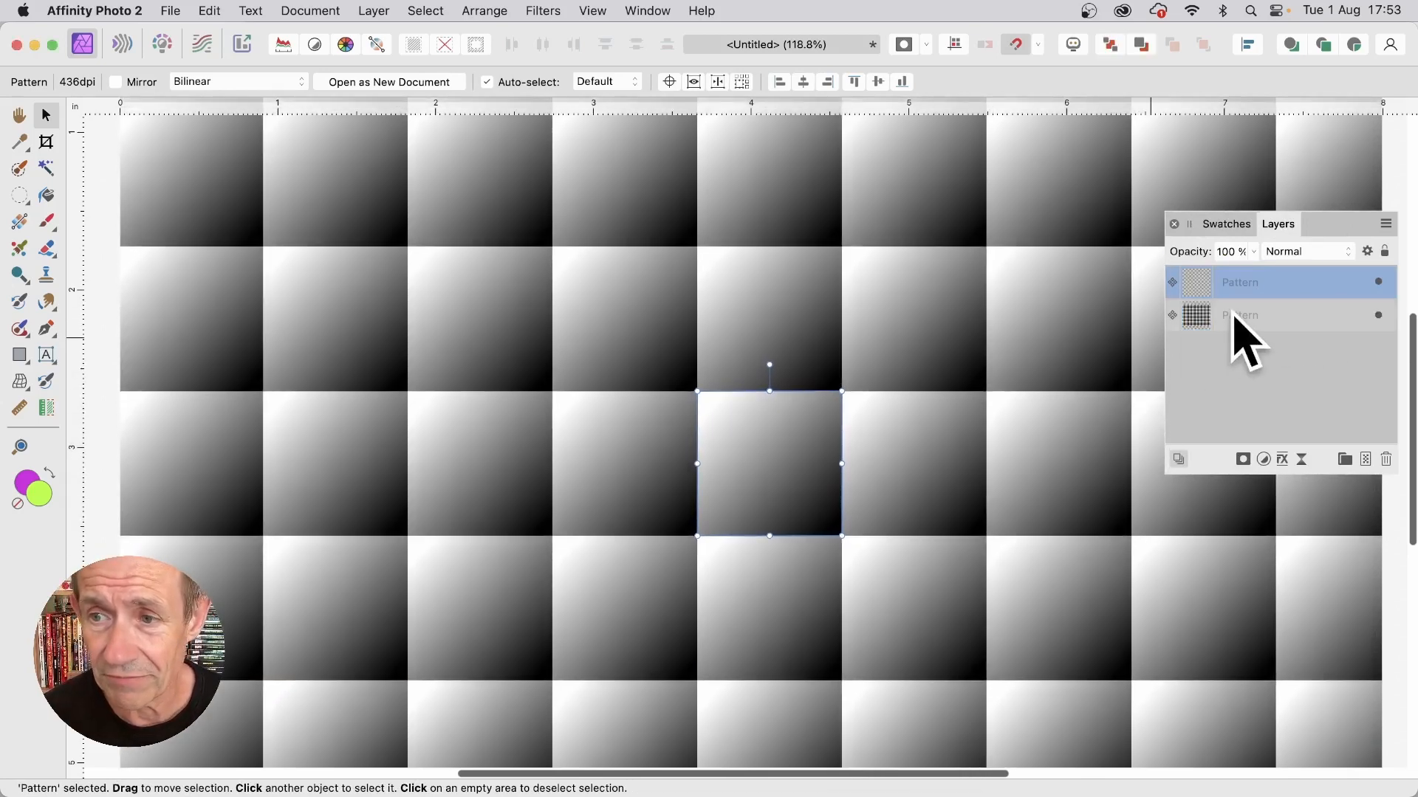
left_click(1298, 251)
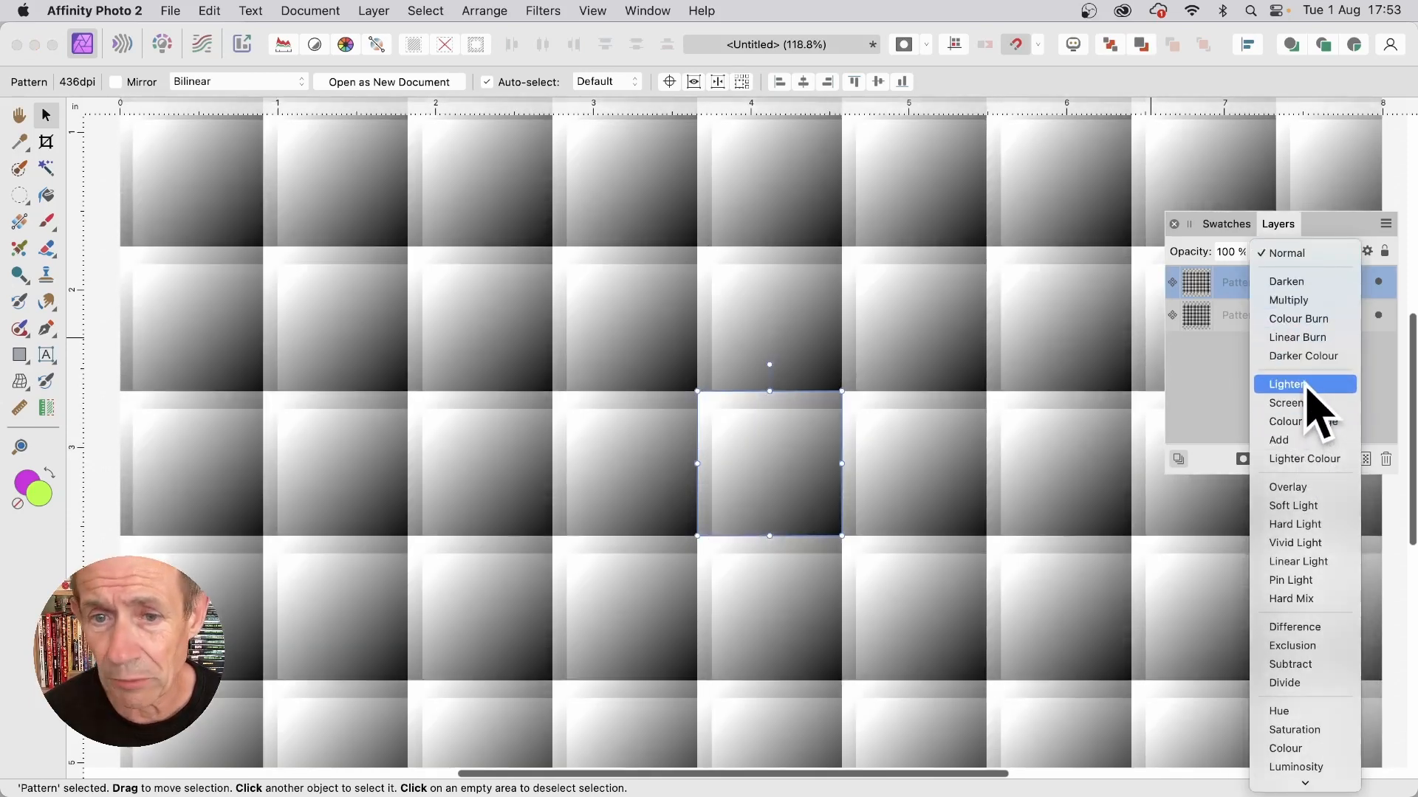
left_click(1288, 384)
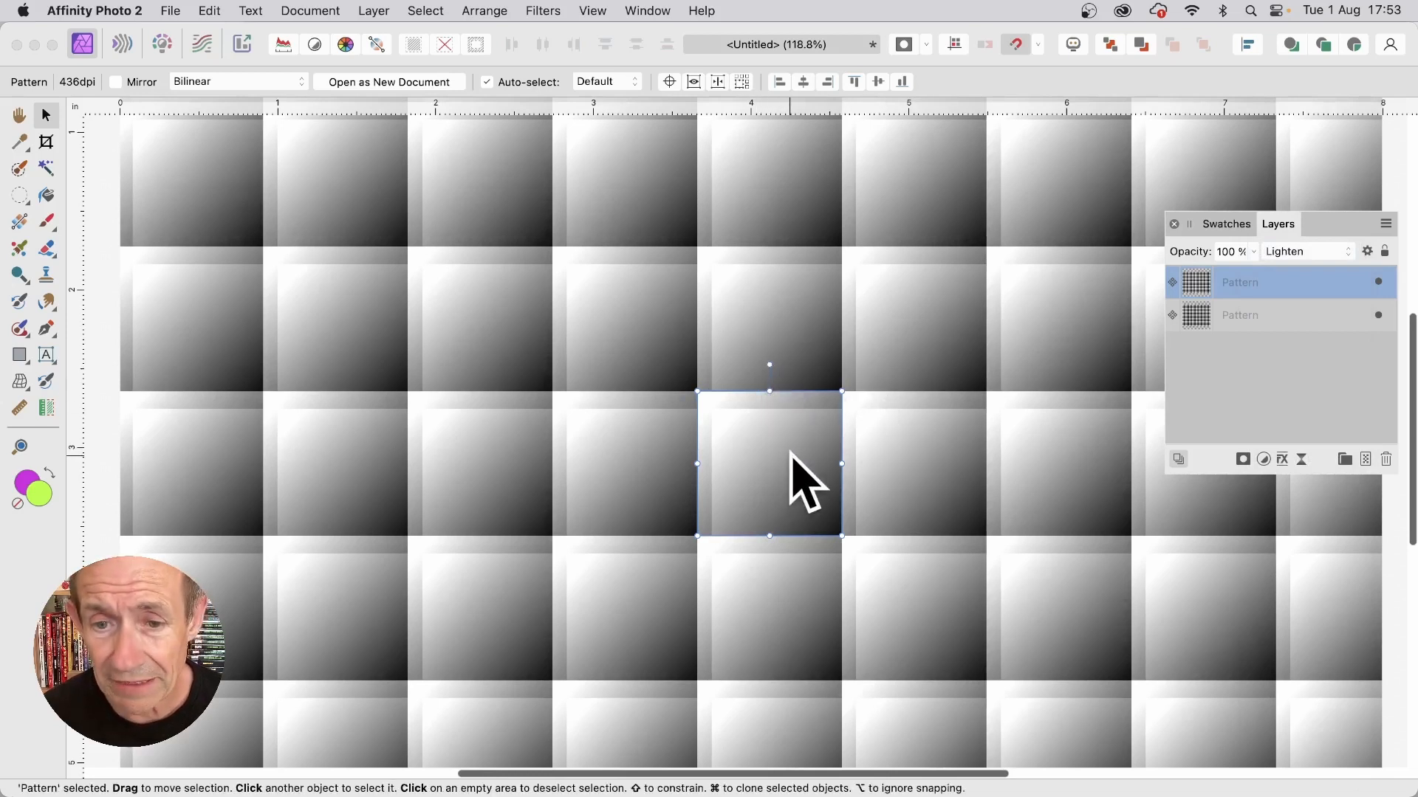
- Add more copies of the Lighten pattern layer, each offset further up and left, until there are seven layers, keeping the Lighten blend mode
left_click_drag(796, 458, 718, 414)
key("super+j")
key("super+j")
key("super+j")
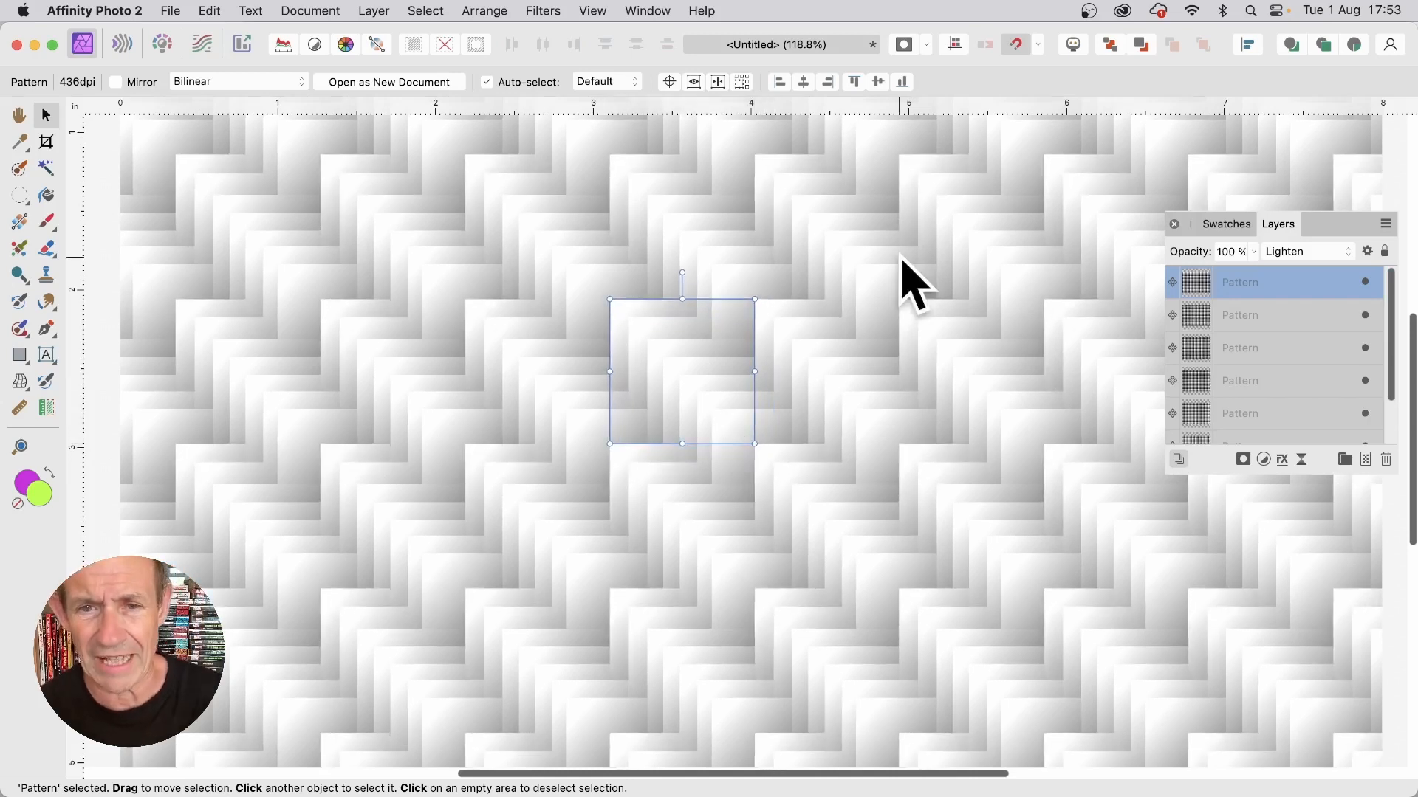
left_click(1310, 253)
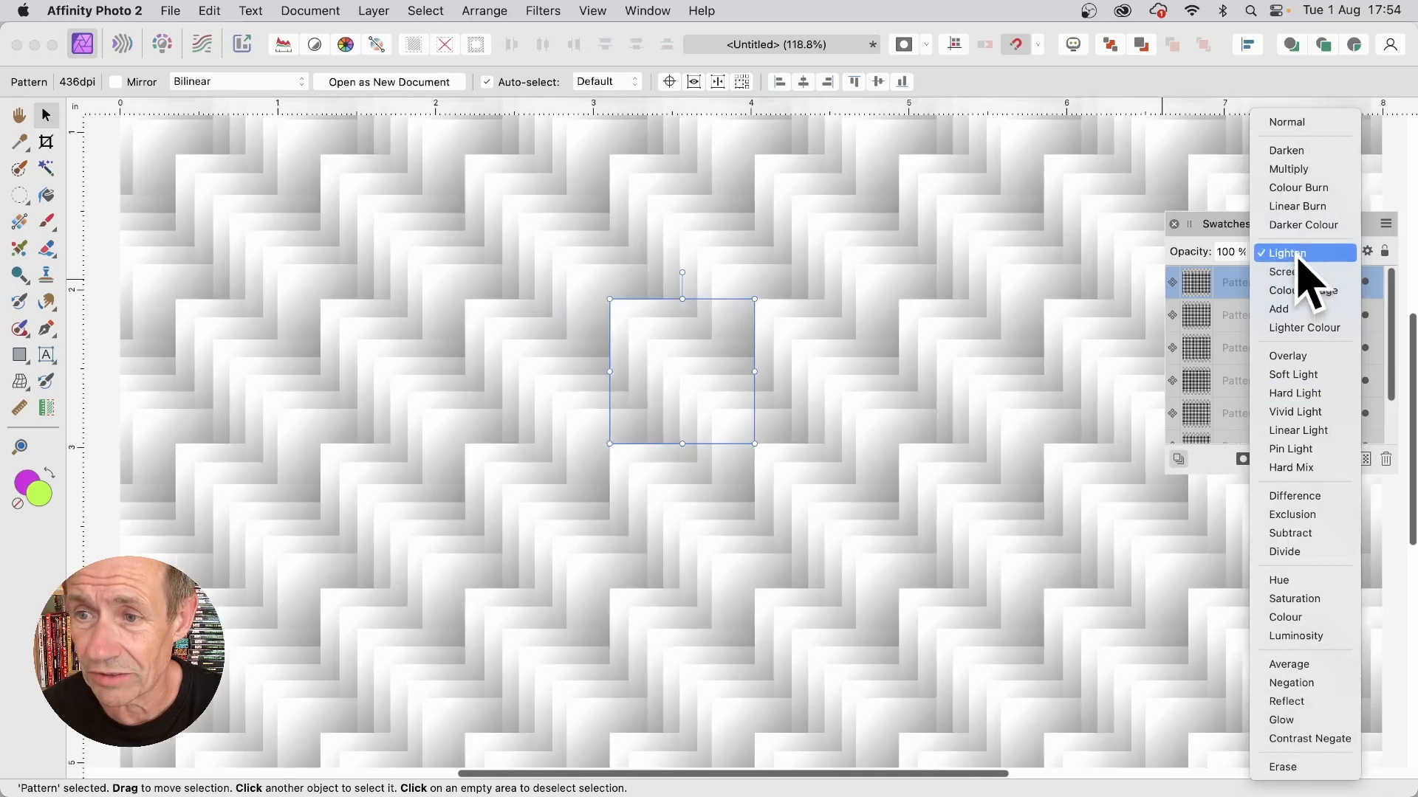
left_click(1300, 254)
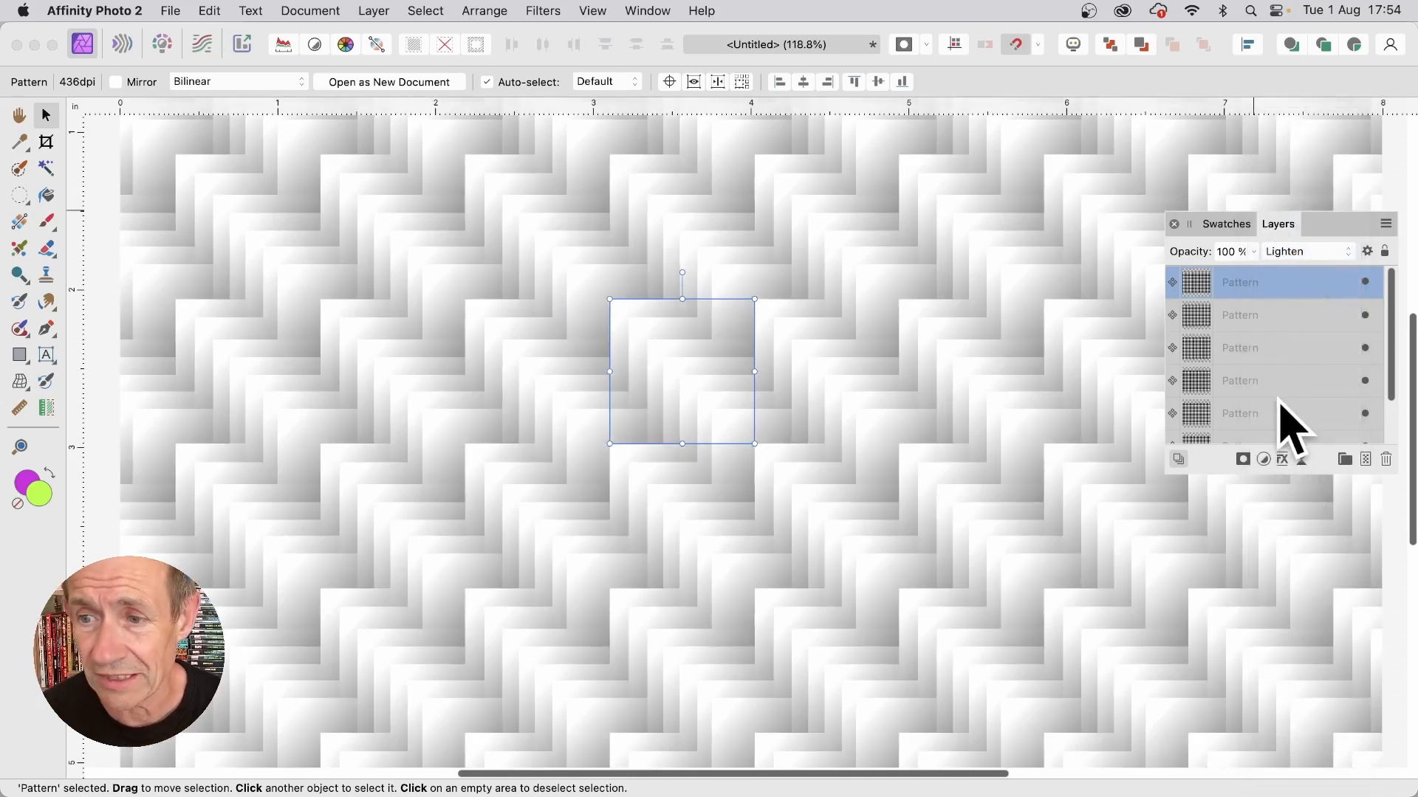
- Select all seven pattern layers and merge them into a single pattern layer
scroll(1281, 405, "down", 2)
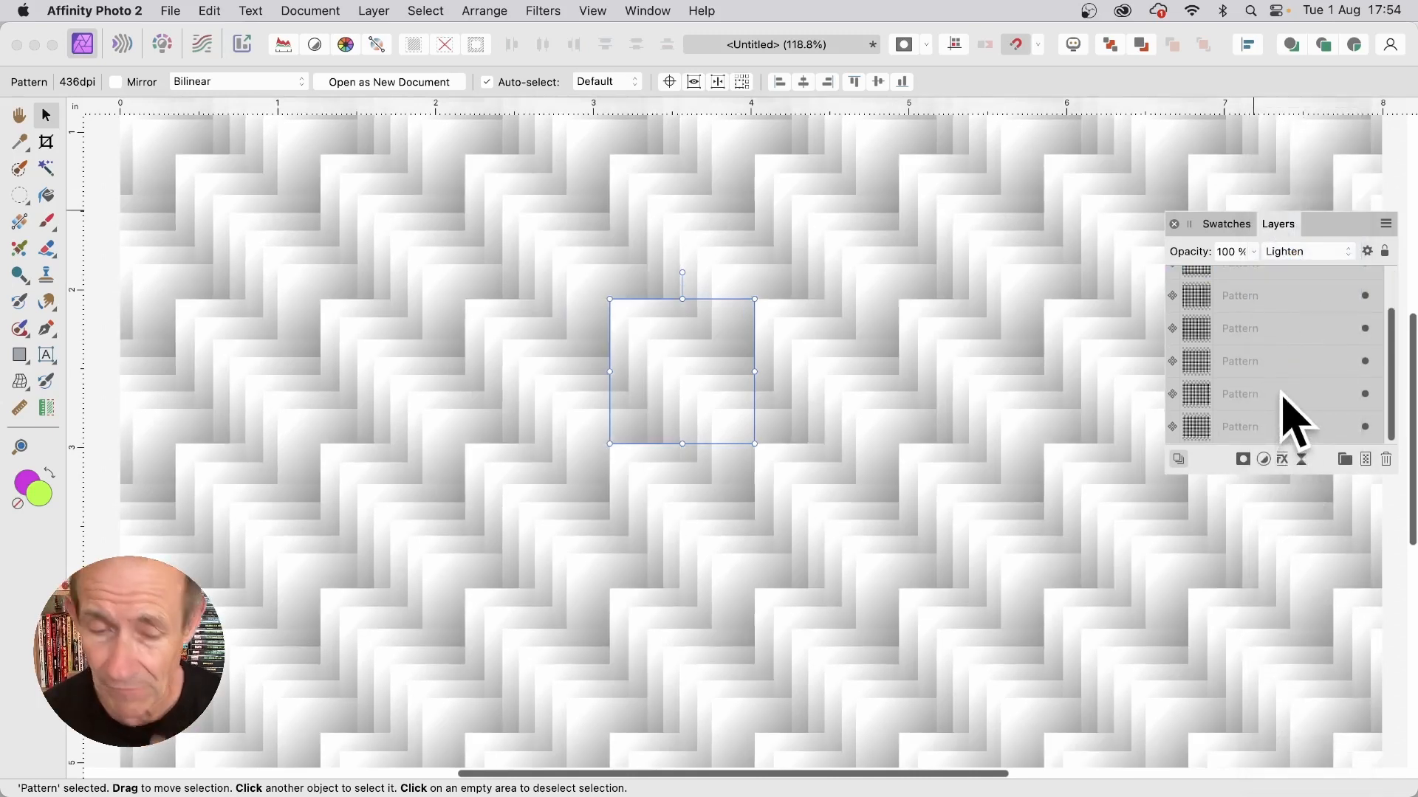
scroll(1354, 392, "up", 2)
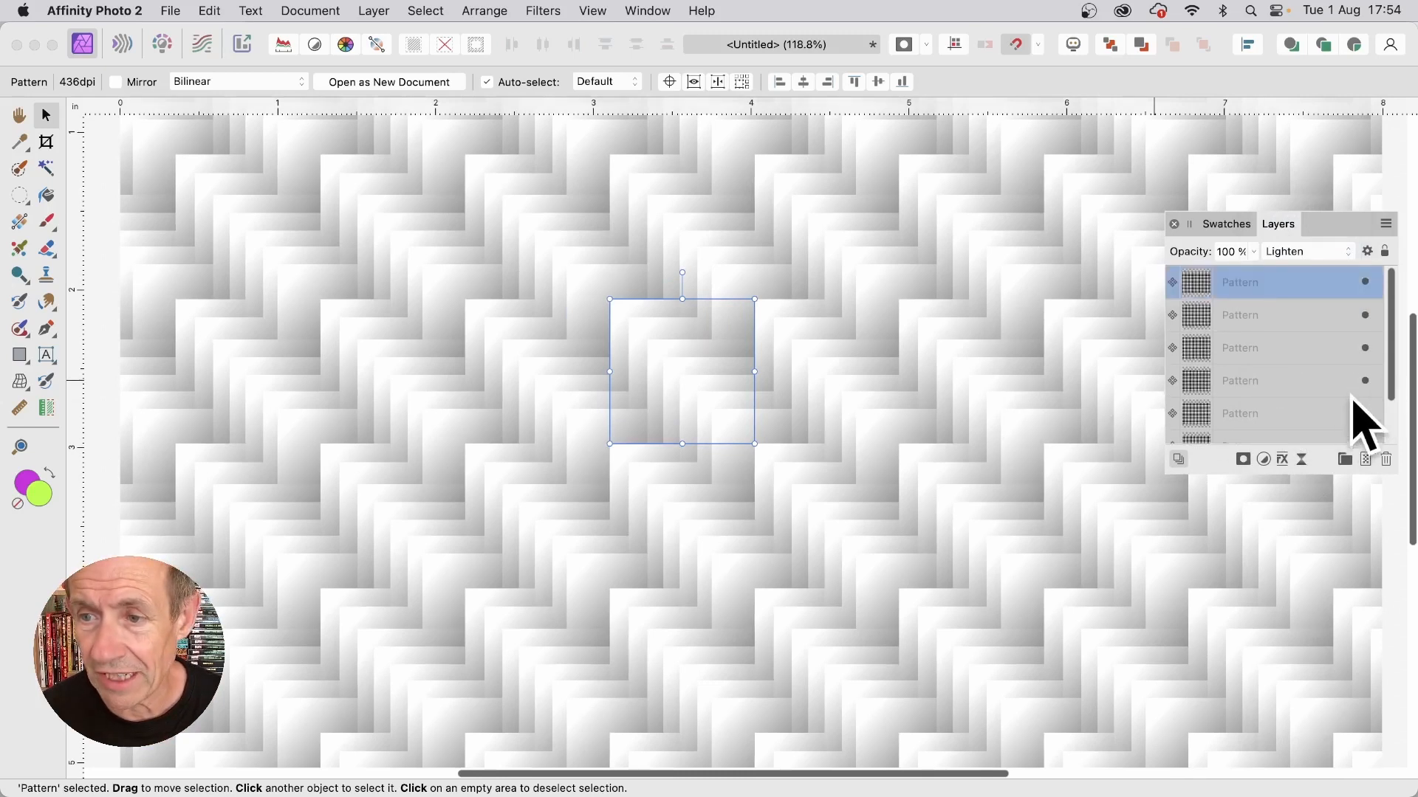
scroll(1388, 353, "down", 2)
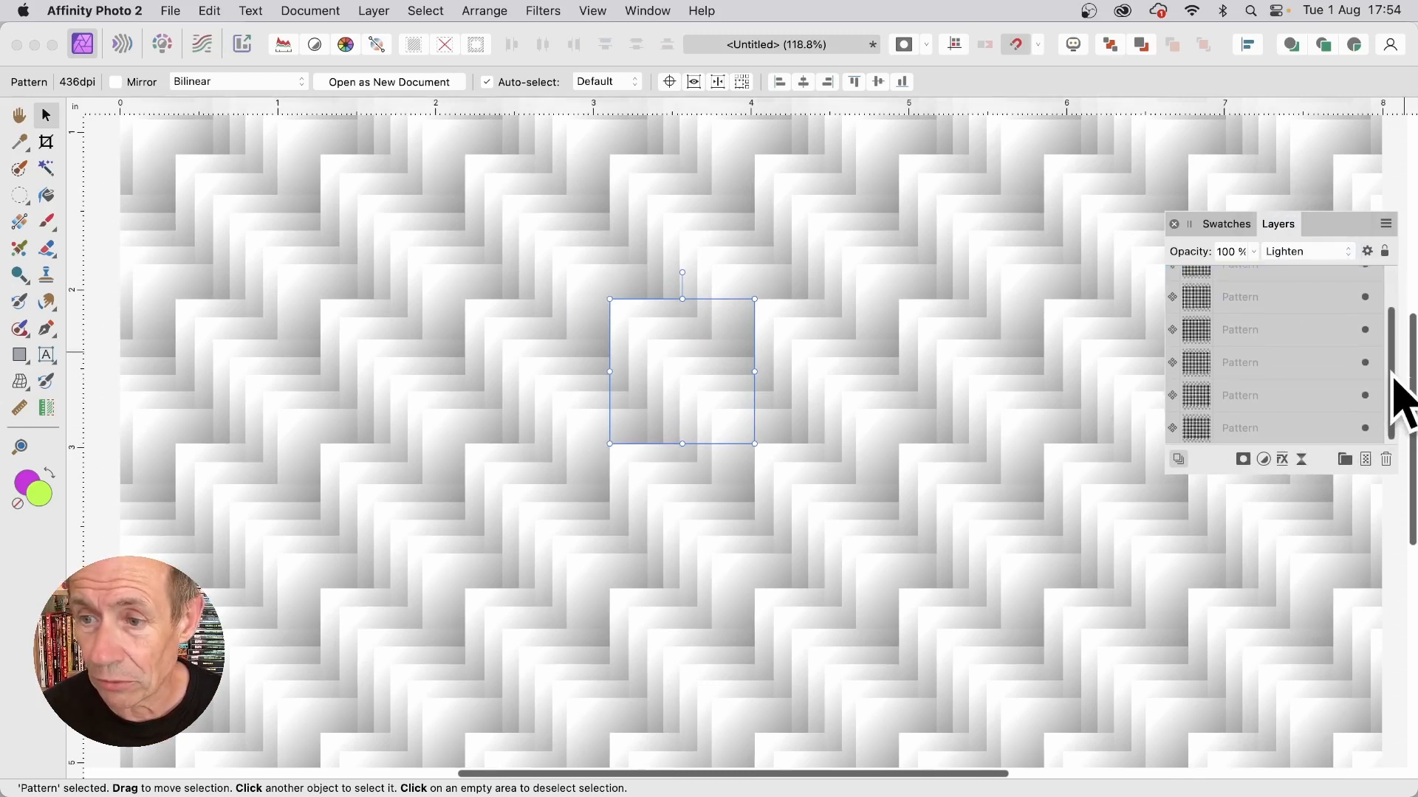
left_click(1263, 428, "shift")
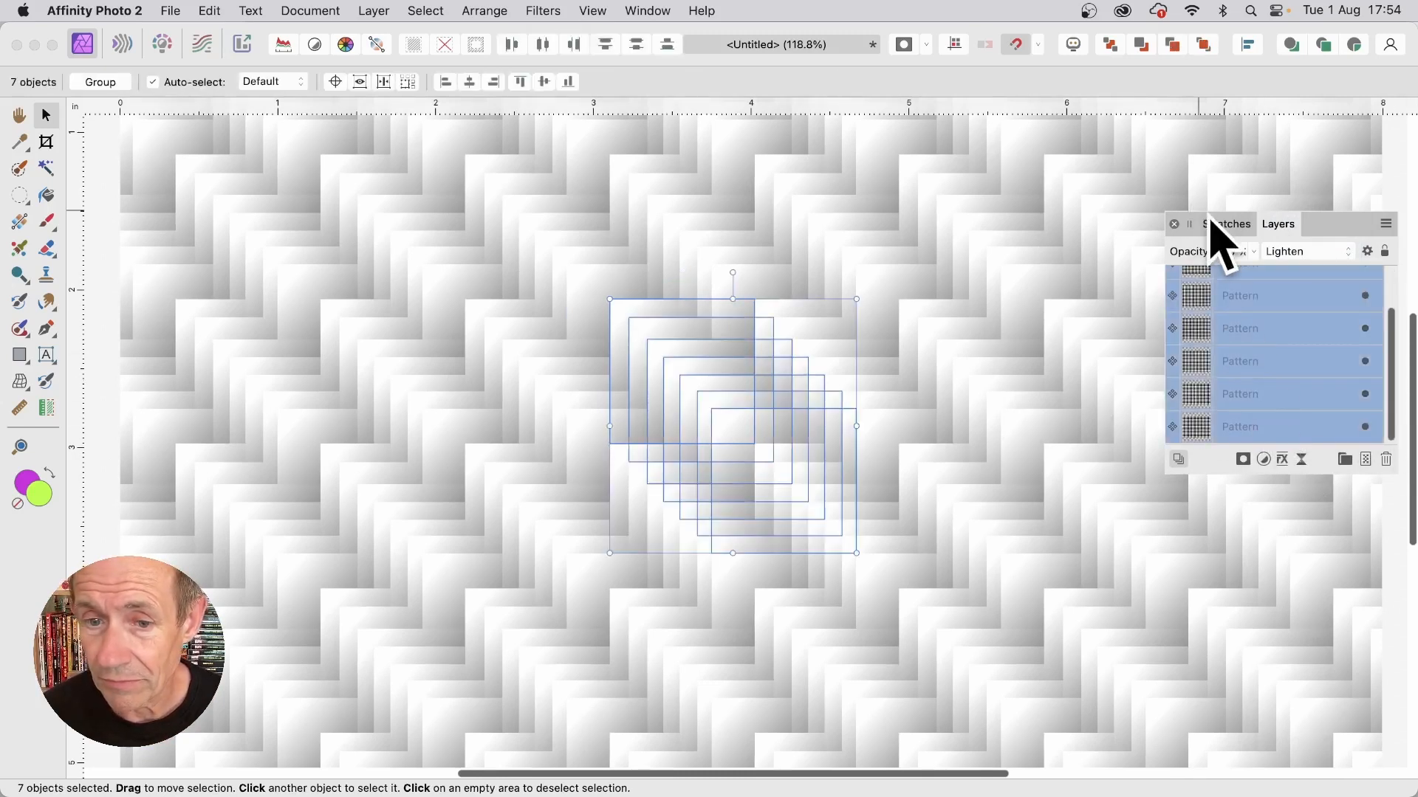
left_click(377, 10)
scroll(458, 650, "down", 2)
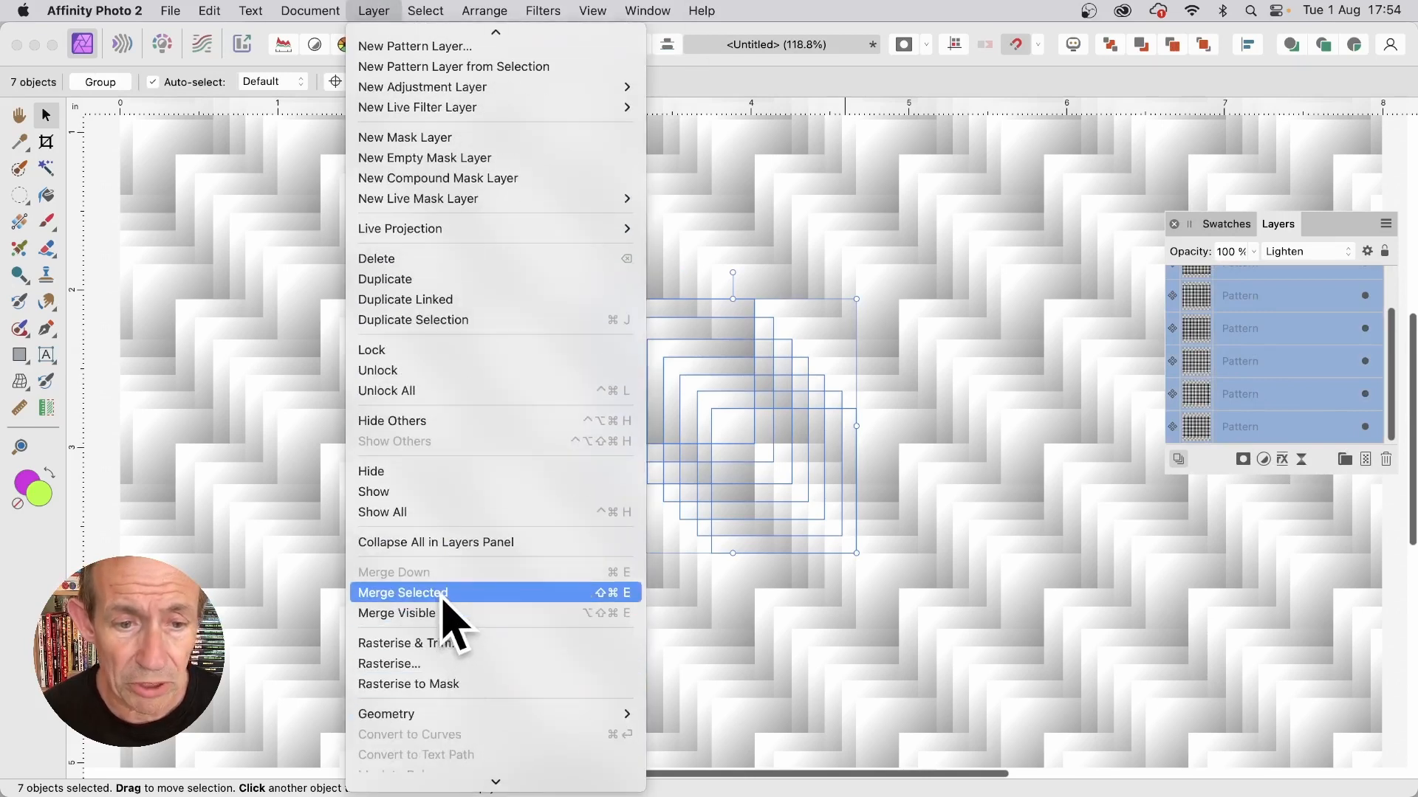
left_click(444, 598)
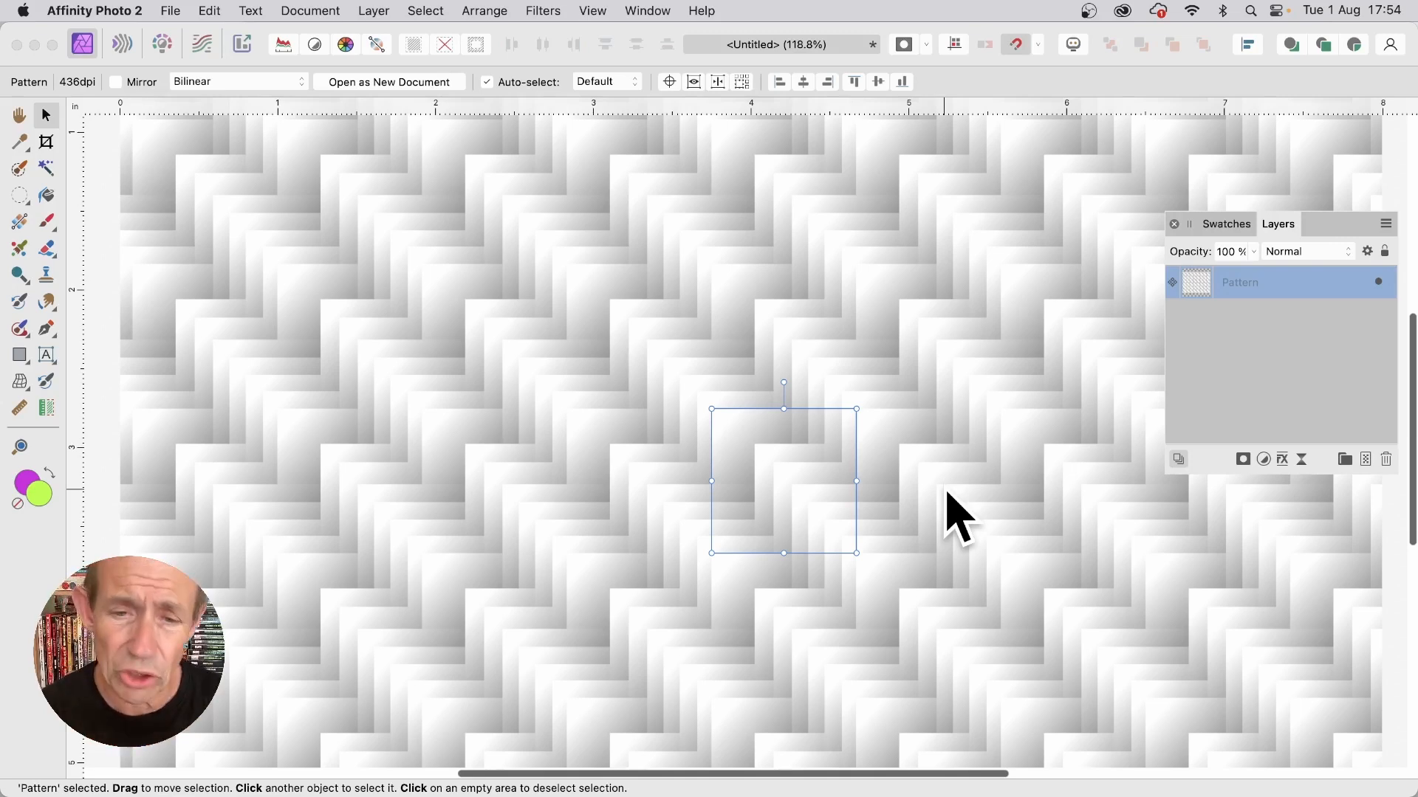
- Scale the merged pattern tile down to about 0.7 in wide, try rotating, stretching and skewing it, and undo those distortions
left_click_drag(711, 409, 776, 473)
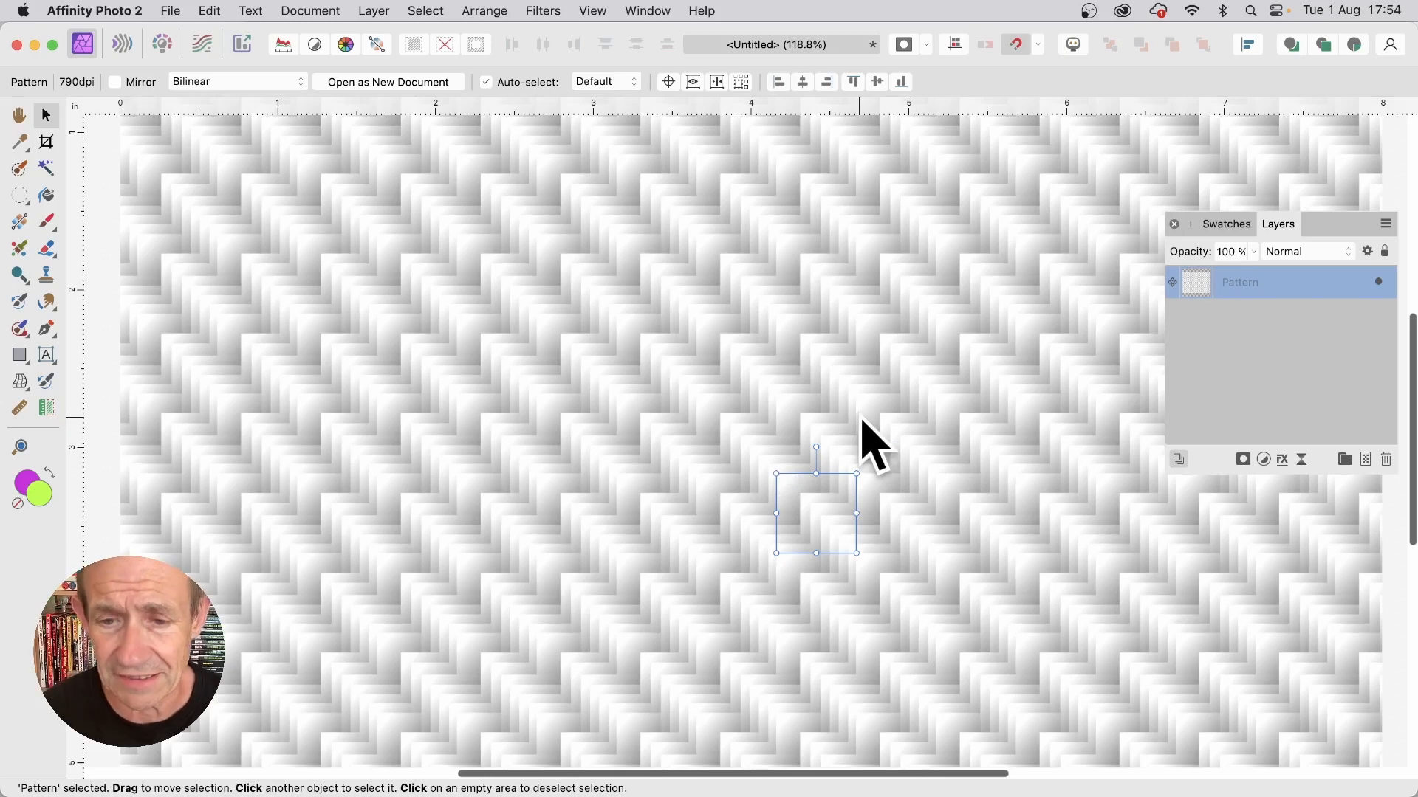
left_click_drag(776, 473, 854, 403)
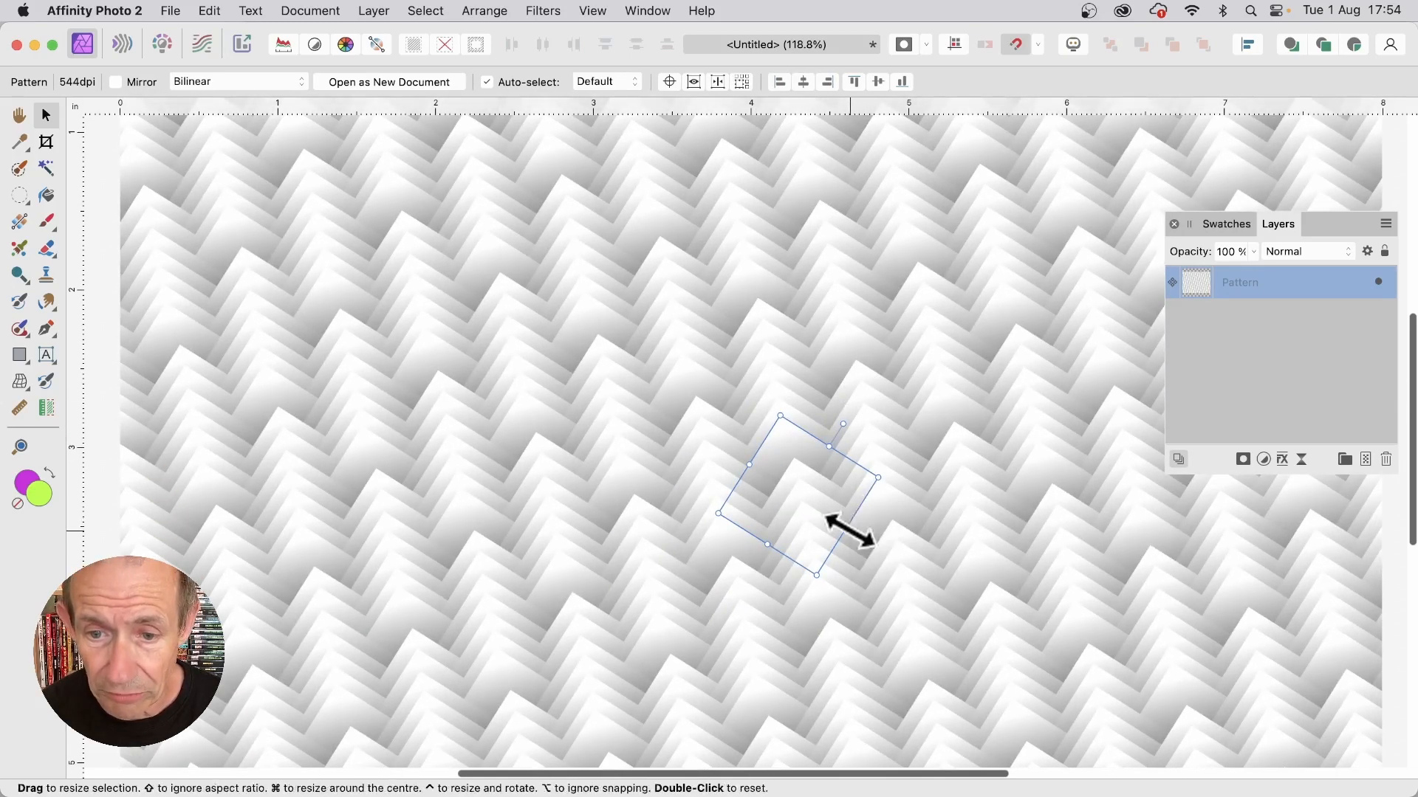
left_click_drag(850, 530, 1111, 659)
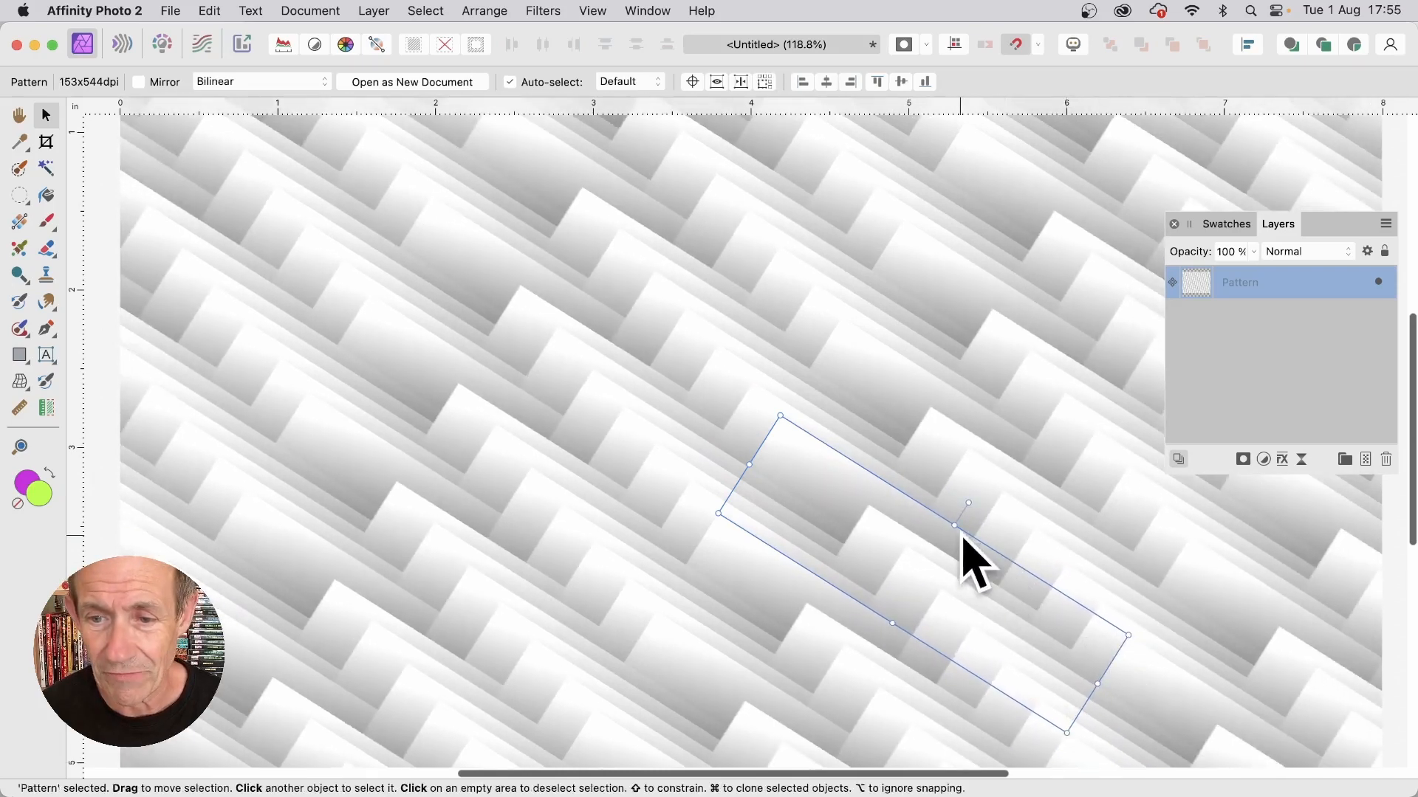
left_click_drag(945, 528, 910, 517)
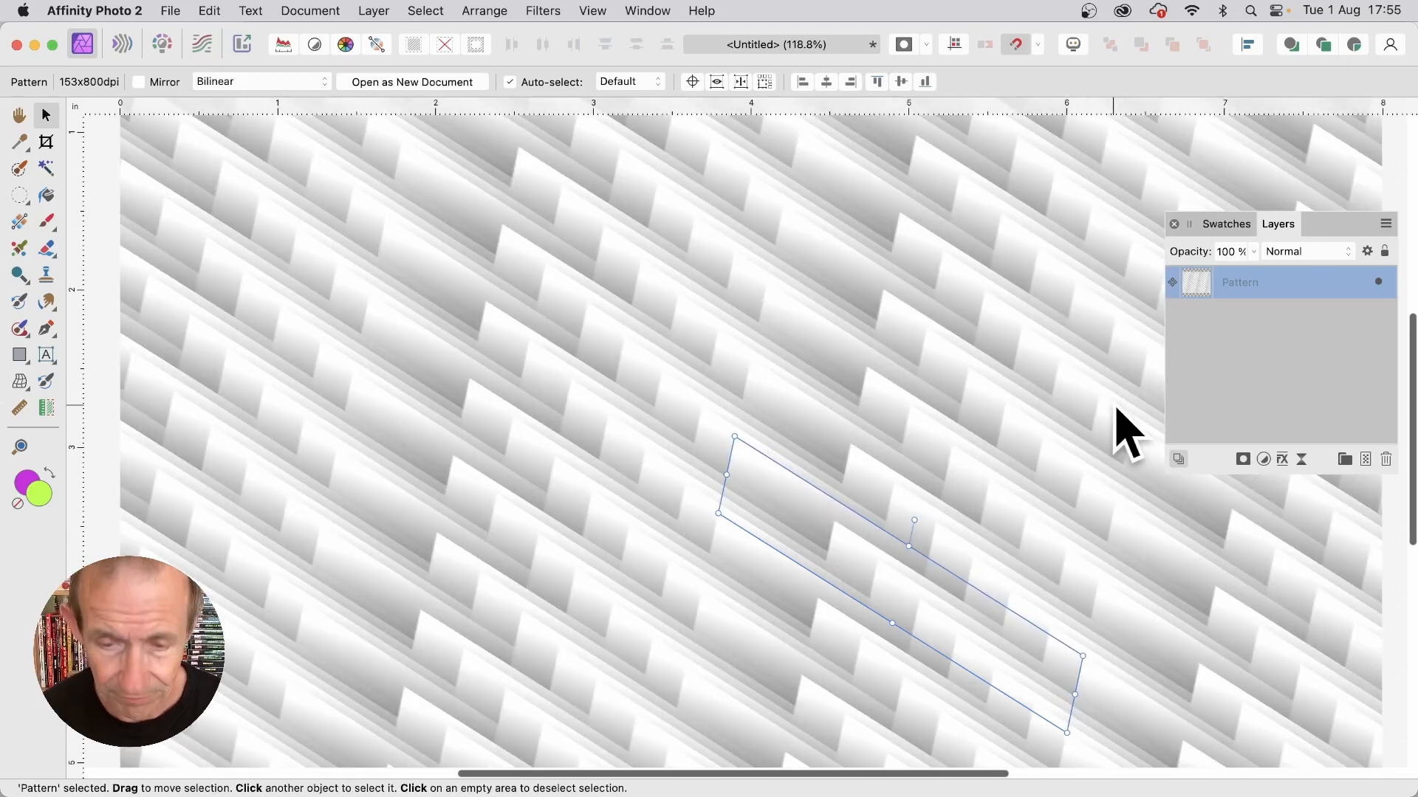
key("super+z")
key("super+z")
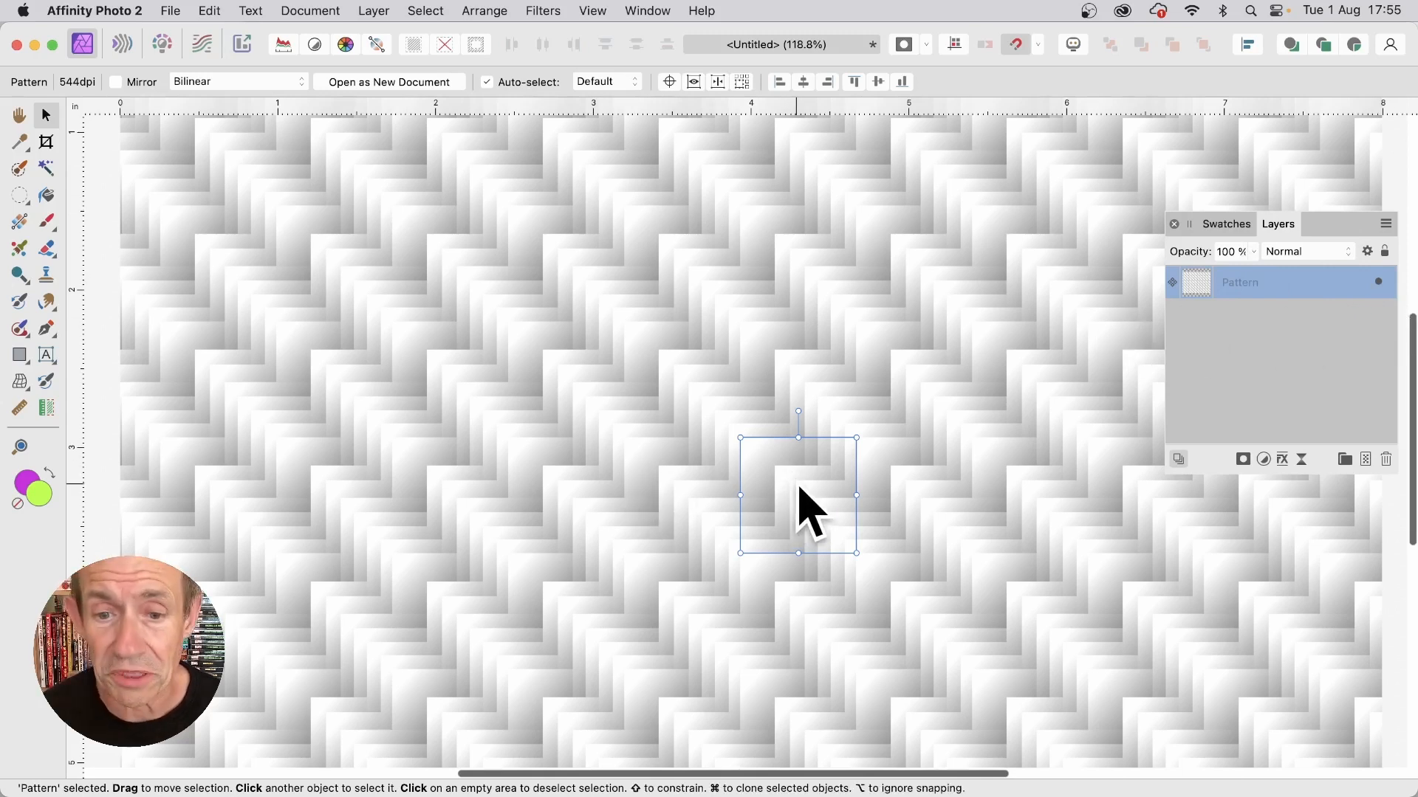
- Duplicate the merged pattern layer, set the copy's blend mode to Darken, and offset it diagonally up and to the left
left_click_drag(797, 491, 758, 451)
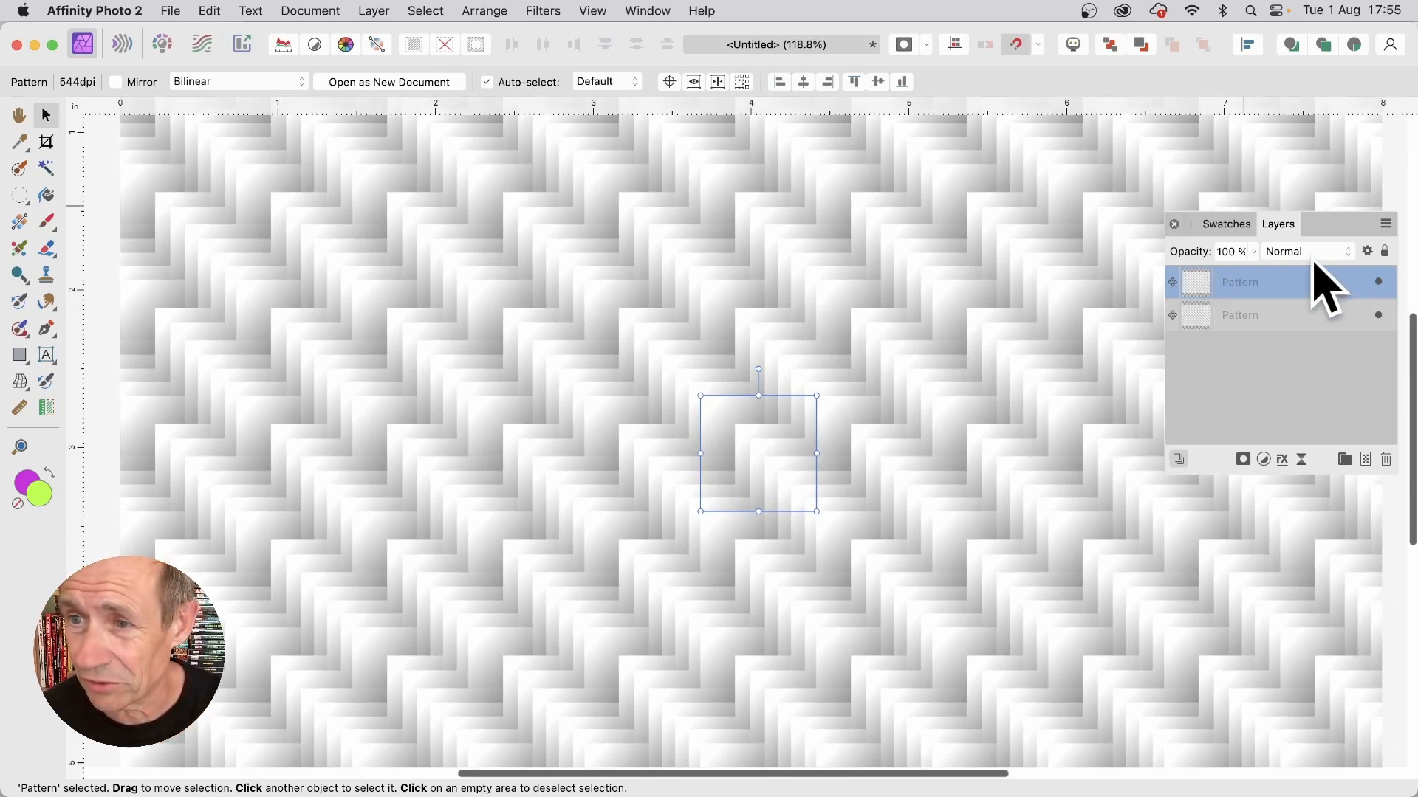
left_click(1326, 257)
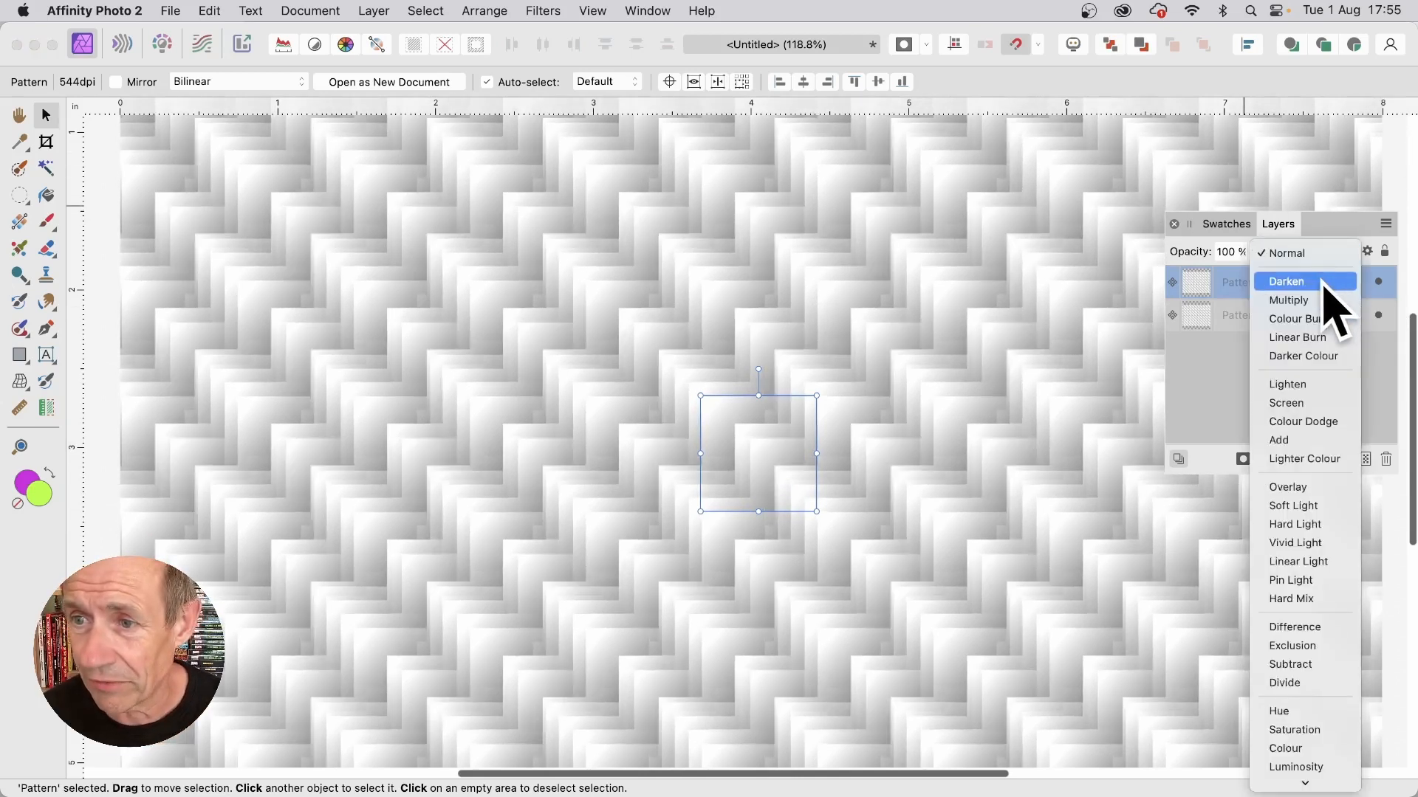
left_click(1321, 281)
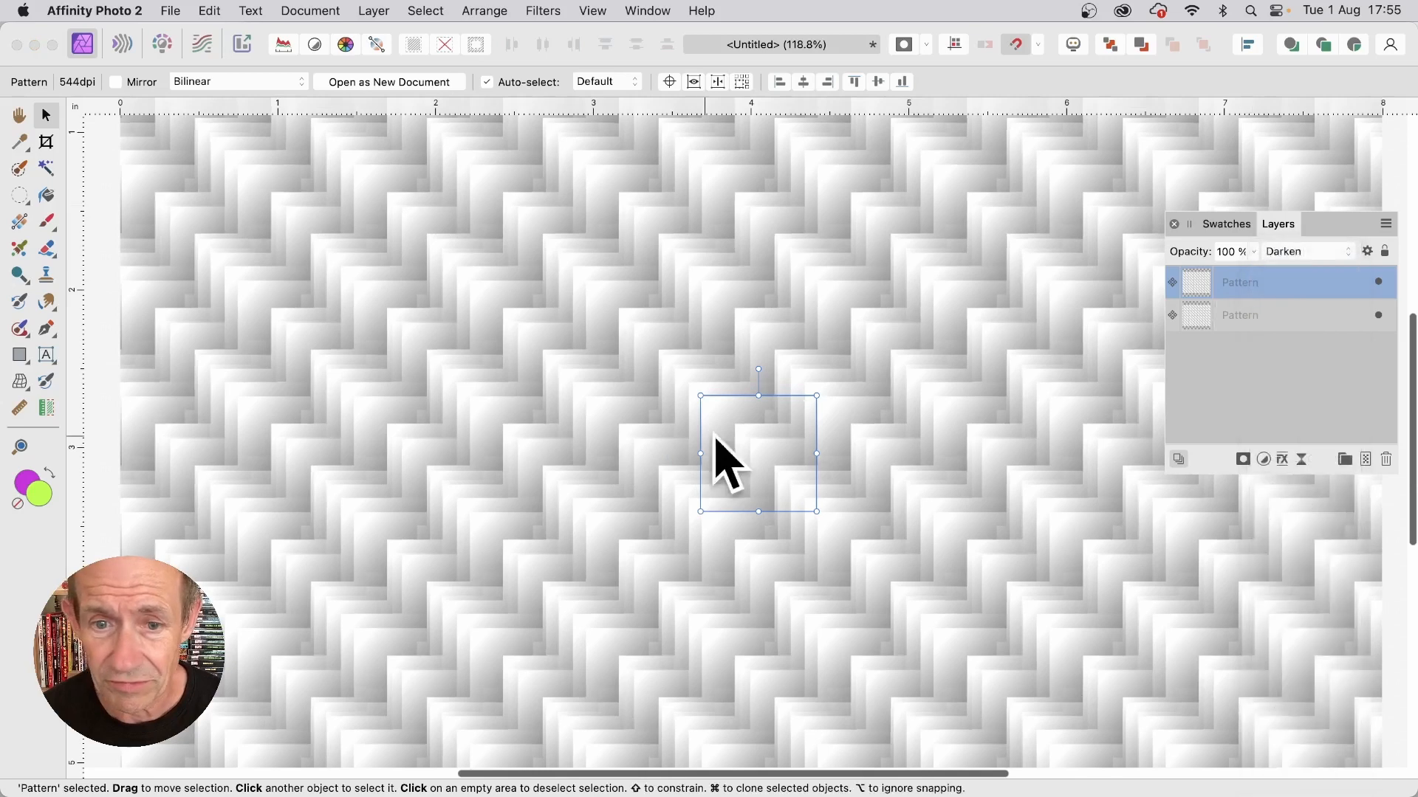
mouse_move(743, 428)
left_mouse_down()
mouse_move(731, 410)
mouse_move(735, 420)
left_mouse_up()
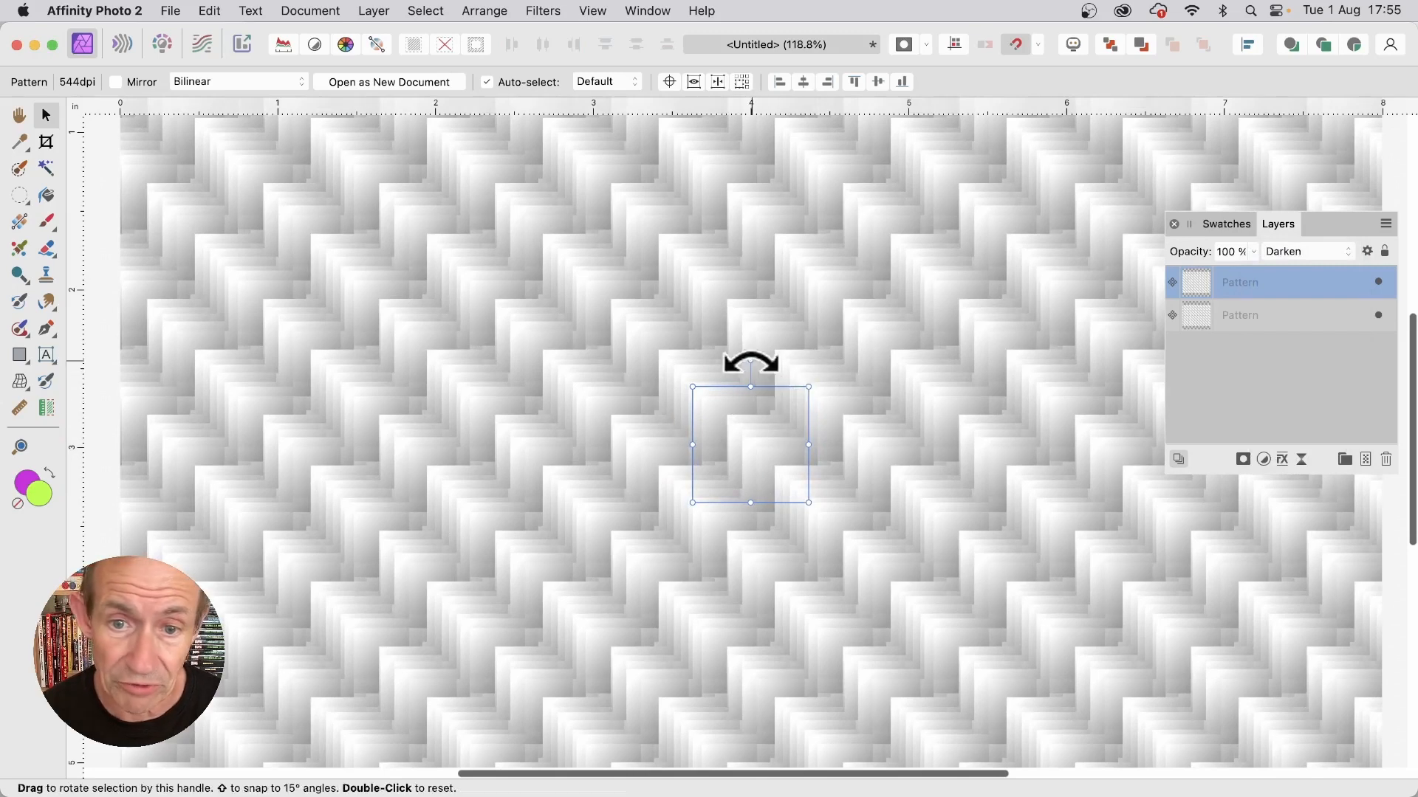
- Rotate the upper pattern layer about 20 degrees clockwise, set its blend mode to Lighten, and shift it to the left
left_click_drag(750, 360, 781, 364)
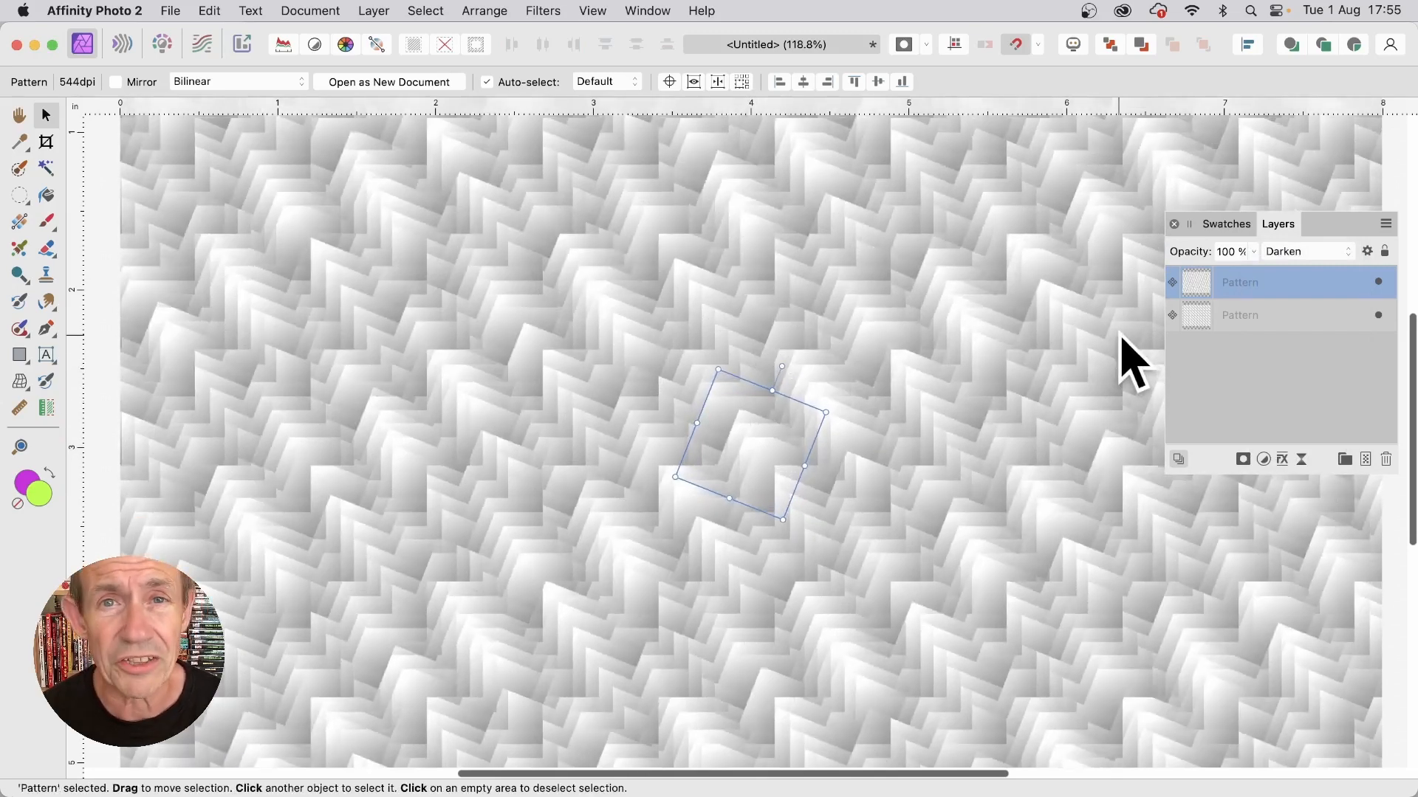
left_click(1308, 253)
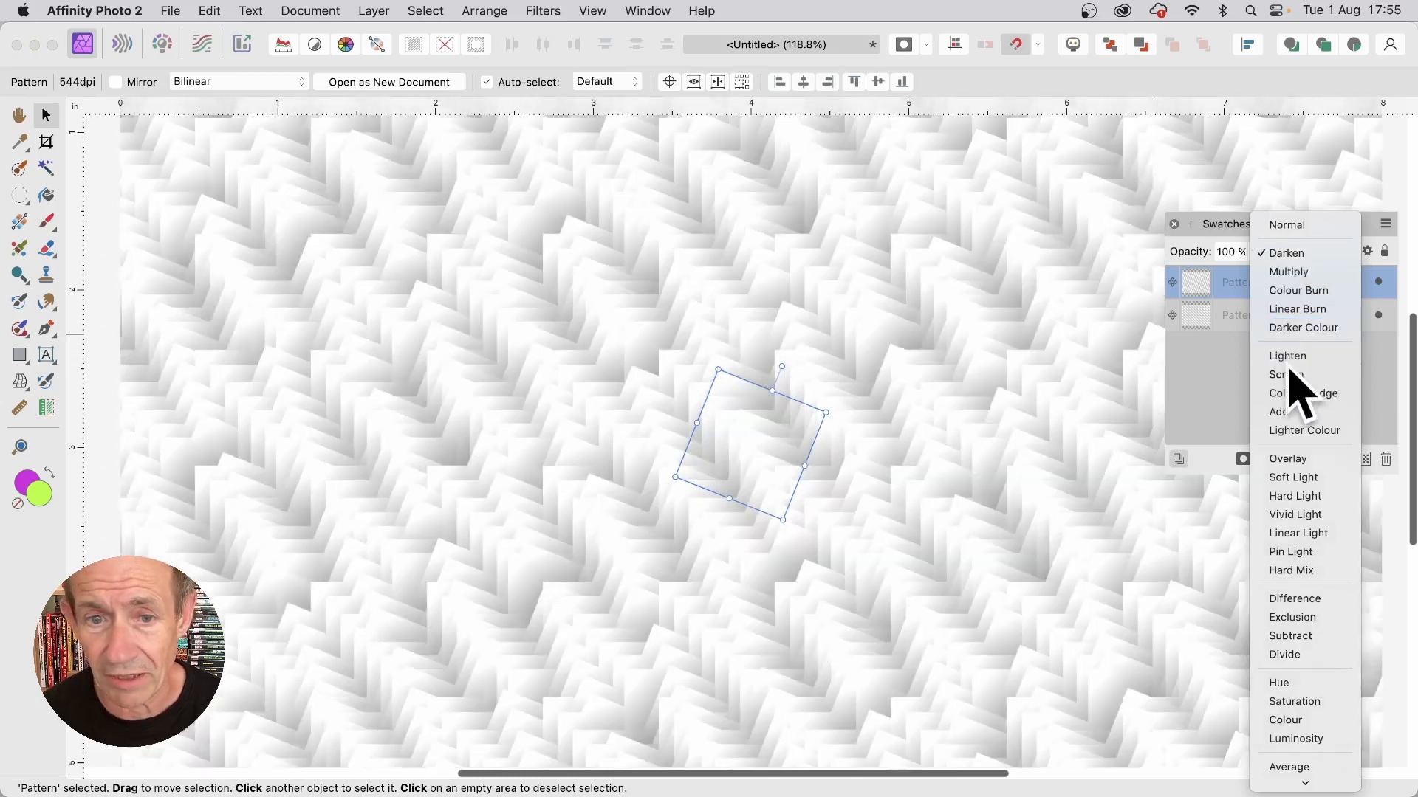
left_click(1289, 358)
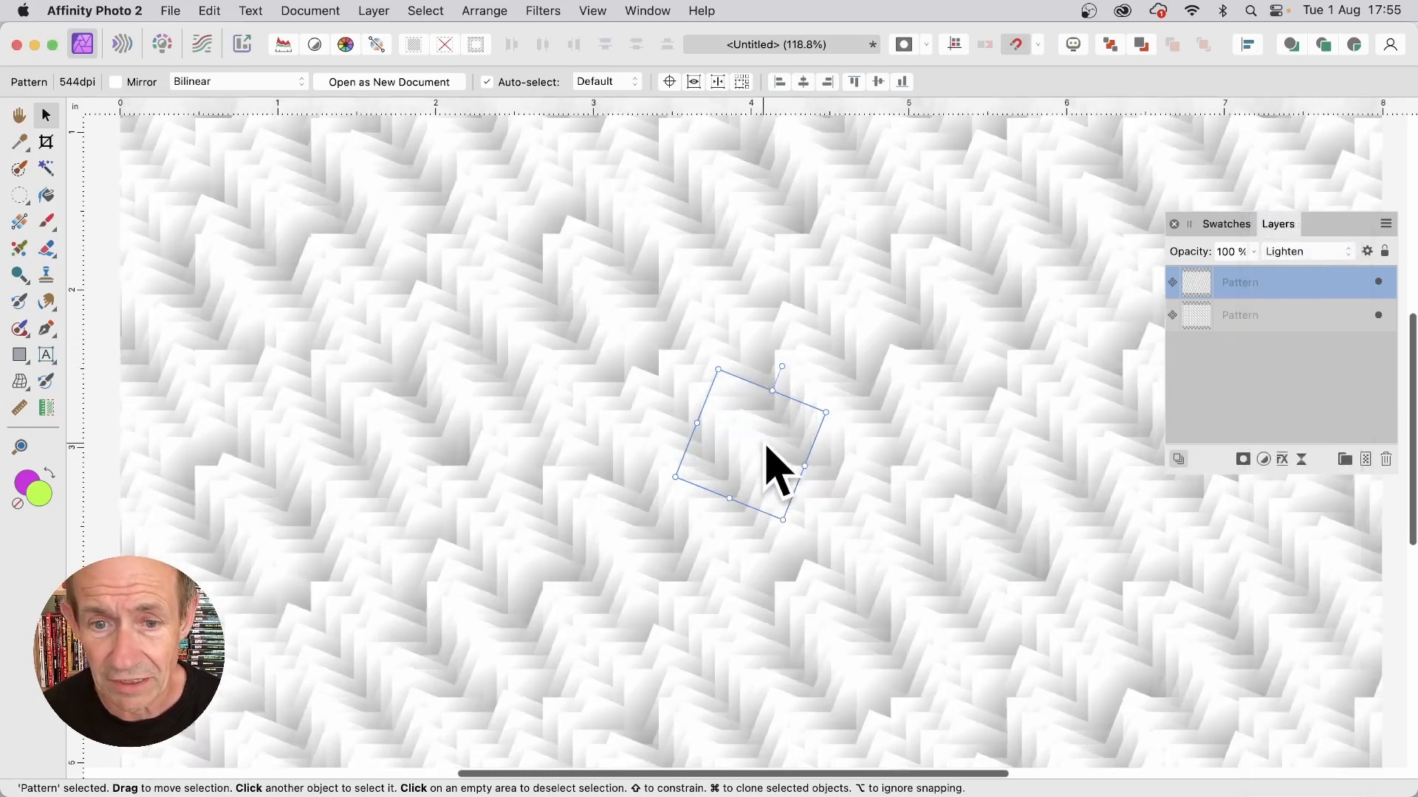
left_click_drag(742, 475, 688, 460)
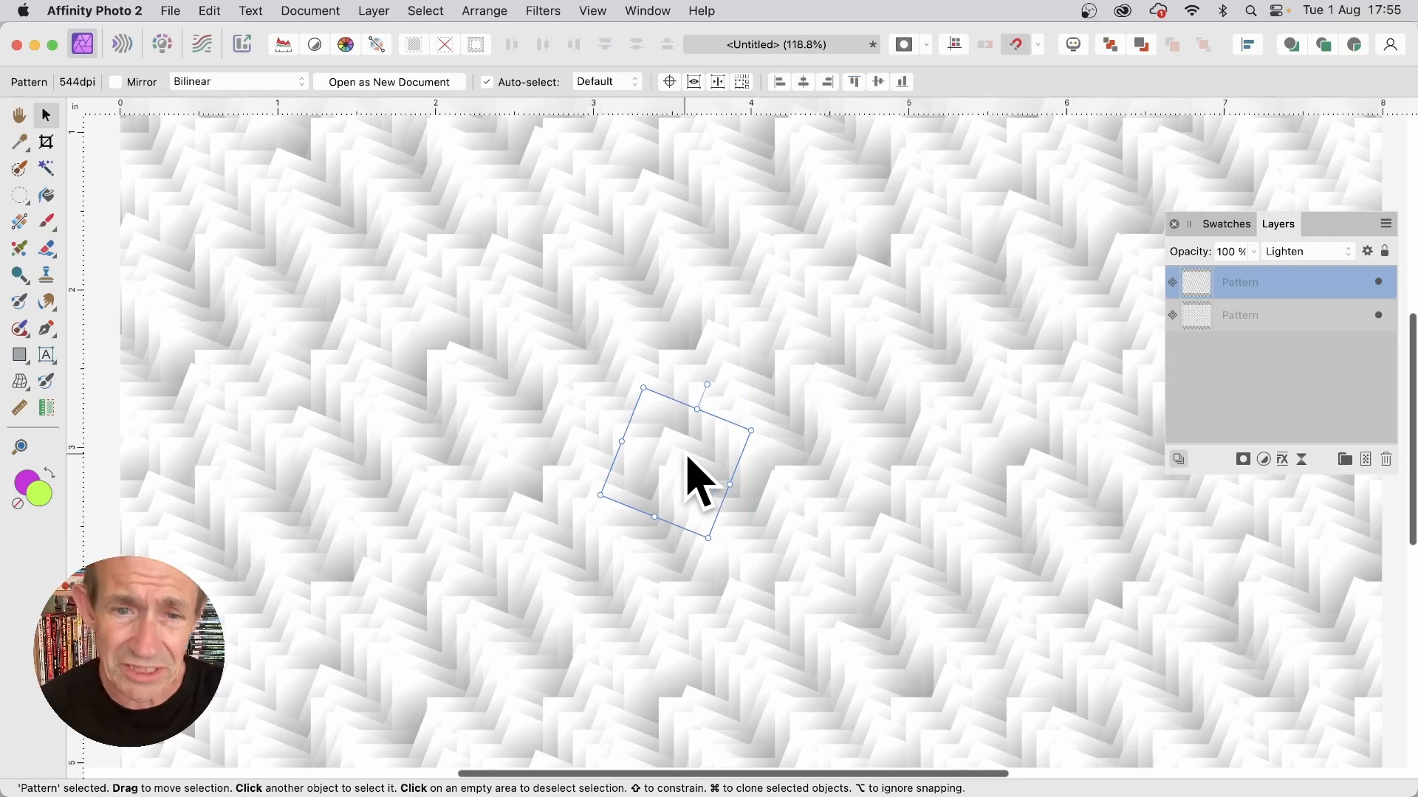
- Preview other blend modes such as Exclusion on the upper pattern layer, keep Lighten, and shift the layer slightly downward
left_click(1328, 252)
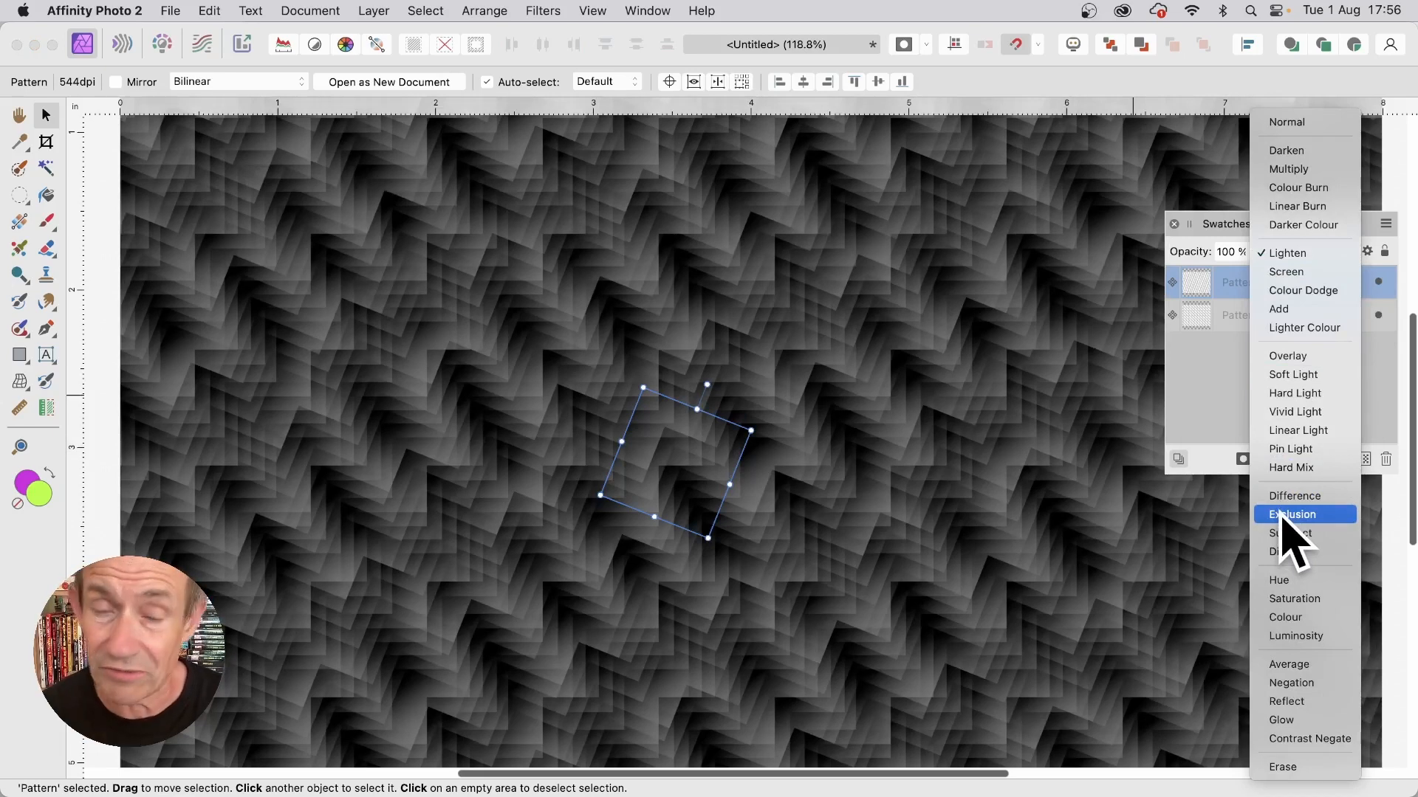
left_click(667, 446)
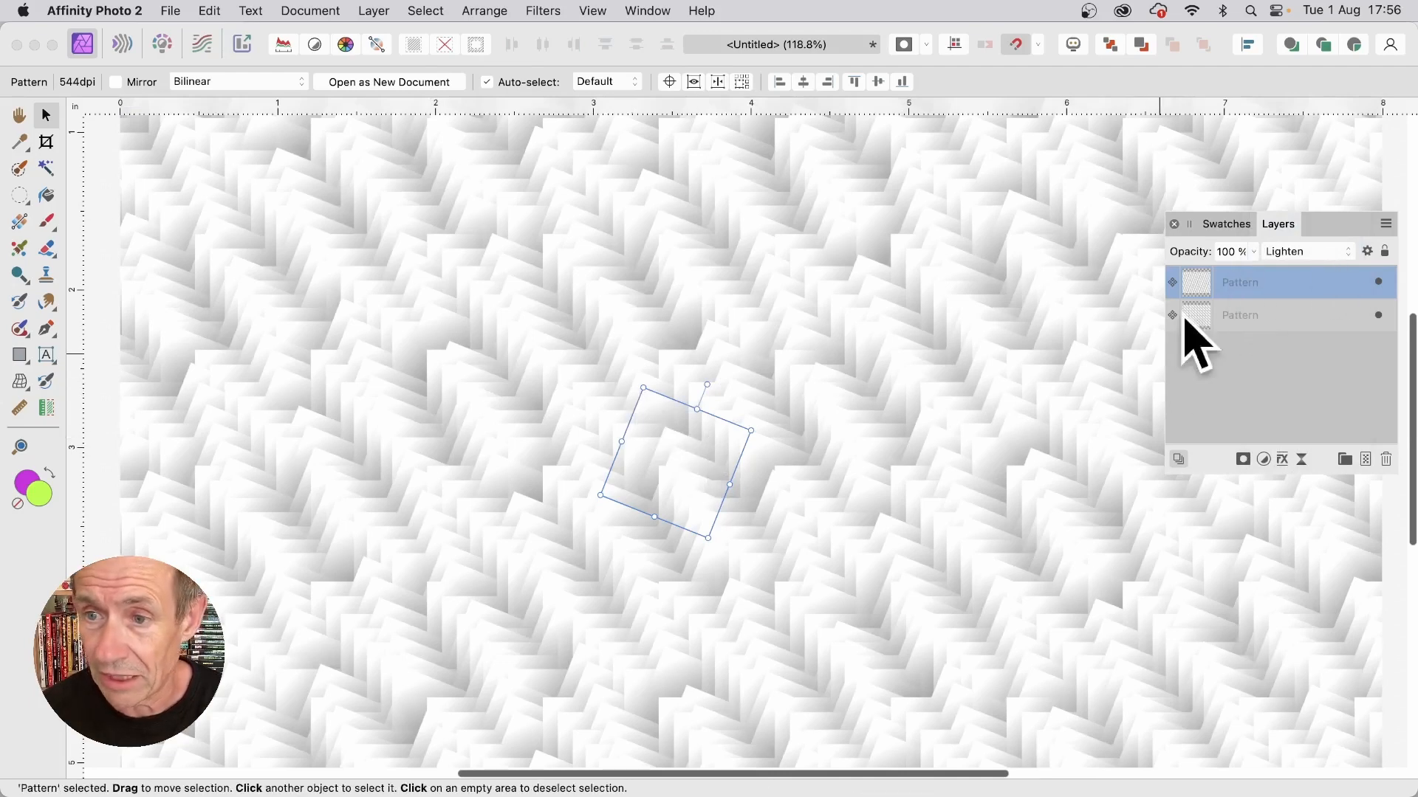
mouse_move(694, 467)
left_mouse_down()
mouse_move(705, 507)
mouse_move(701, 479)
left_mouse_up()
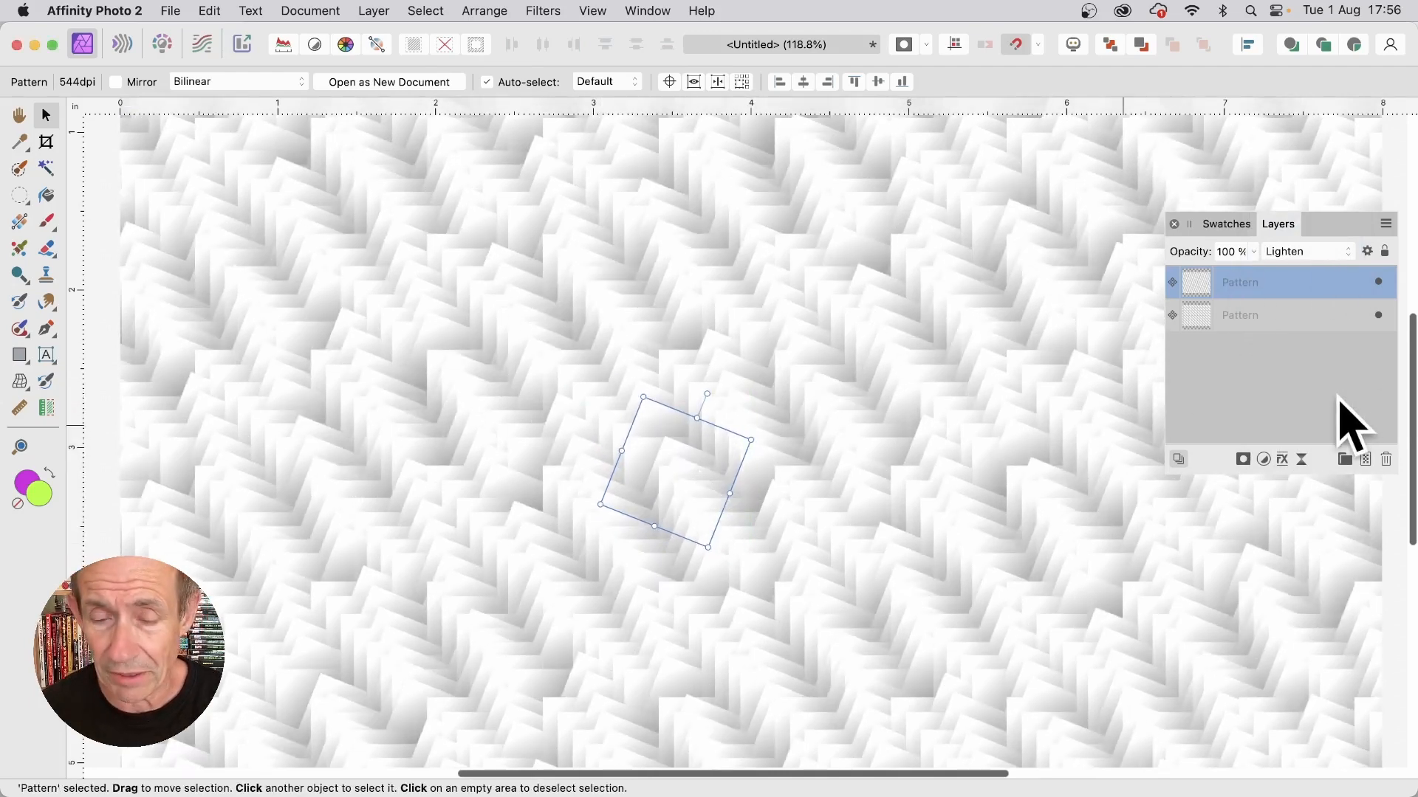
- Deselect the pattern layer and add a Recolour adjustment above both pattern layers with the hue at about 245°
left_click(1287, 372)
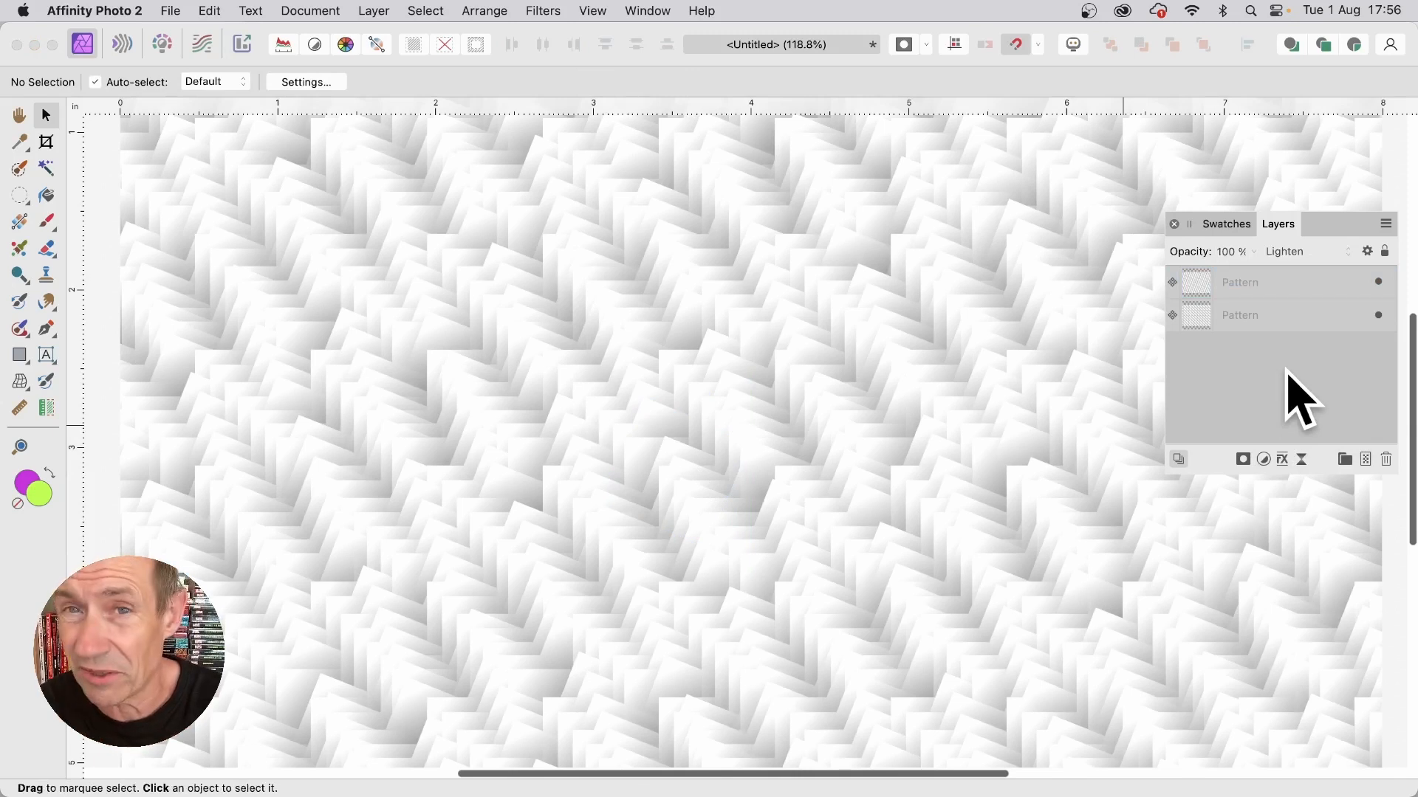
left_click(373, 11)
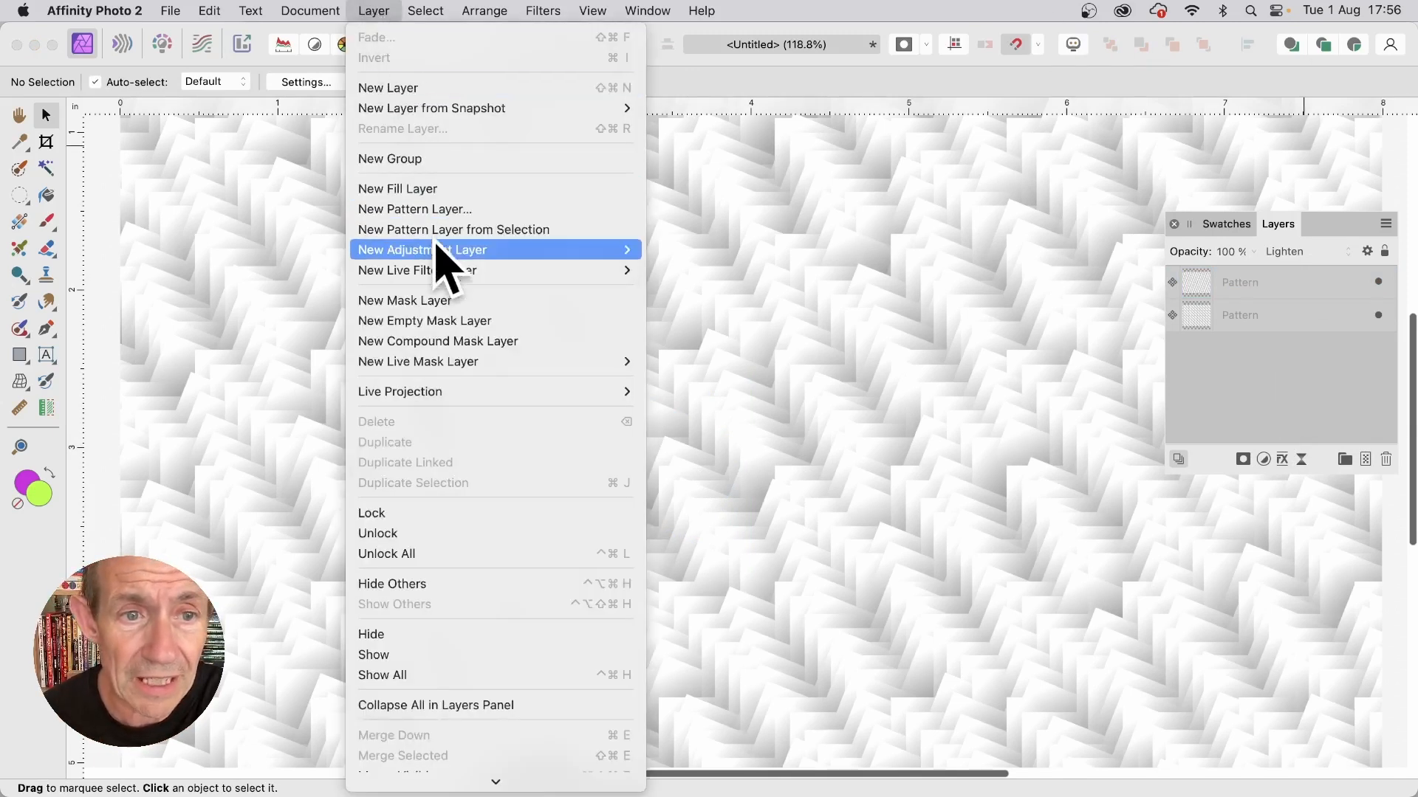
mouse_move(436, 253)
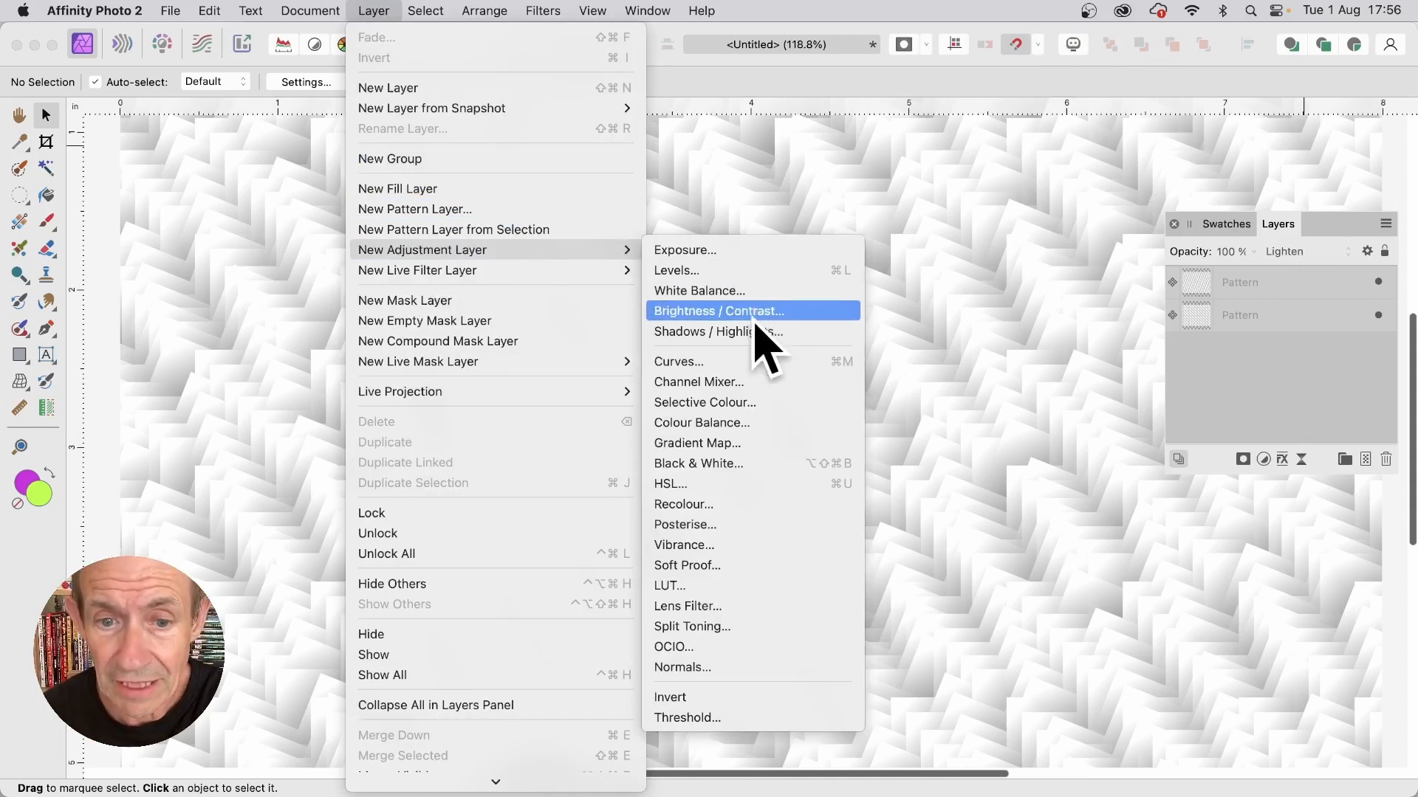
left_click(700, 509)
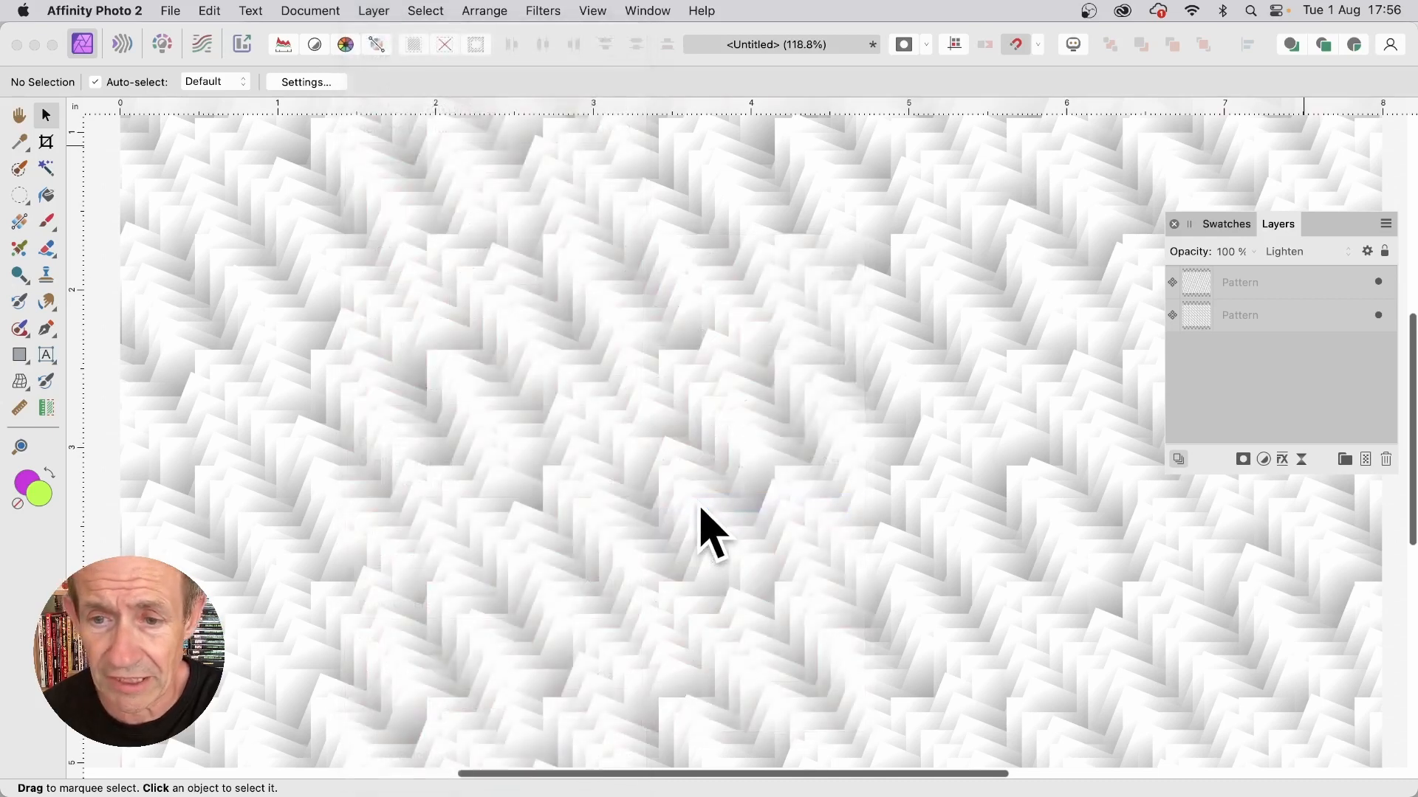
left_click_drag(973, 270, 1020, 234)
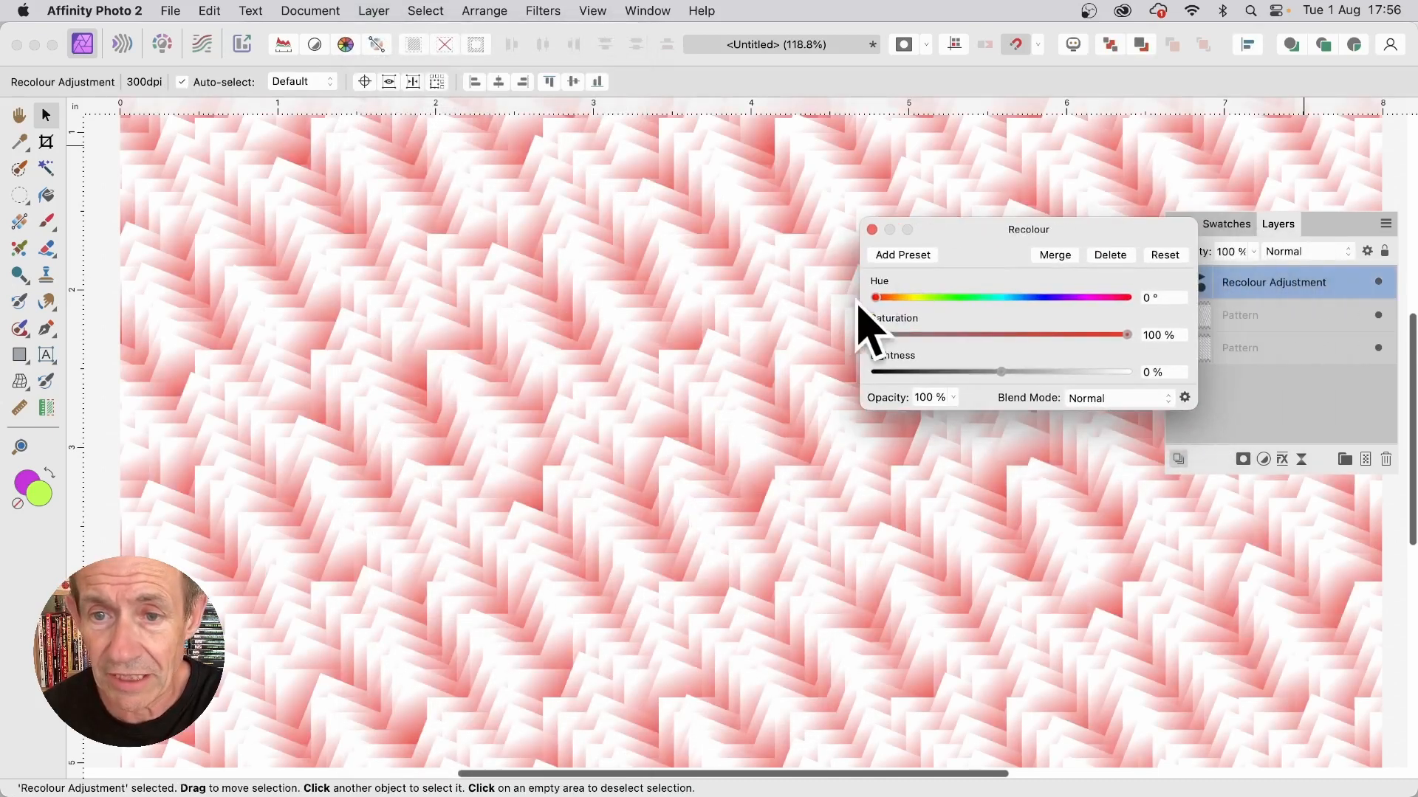
left_click_drag(888, 297, 957, 299)
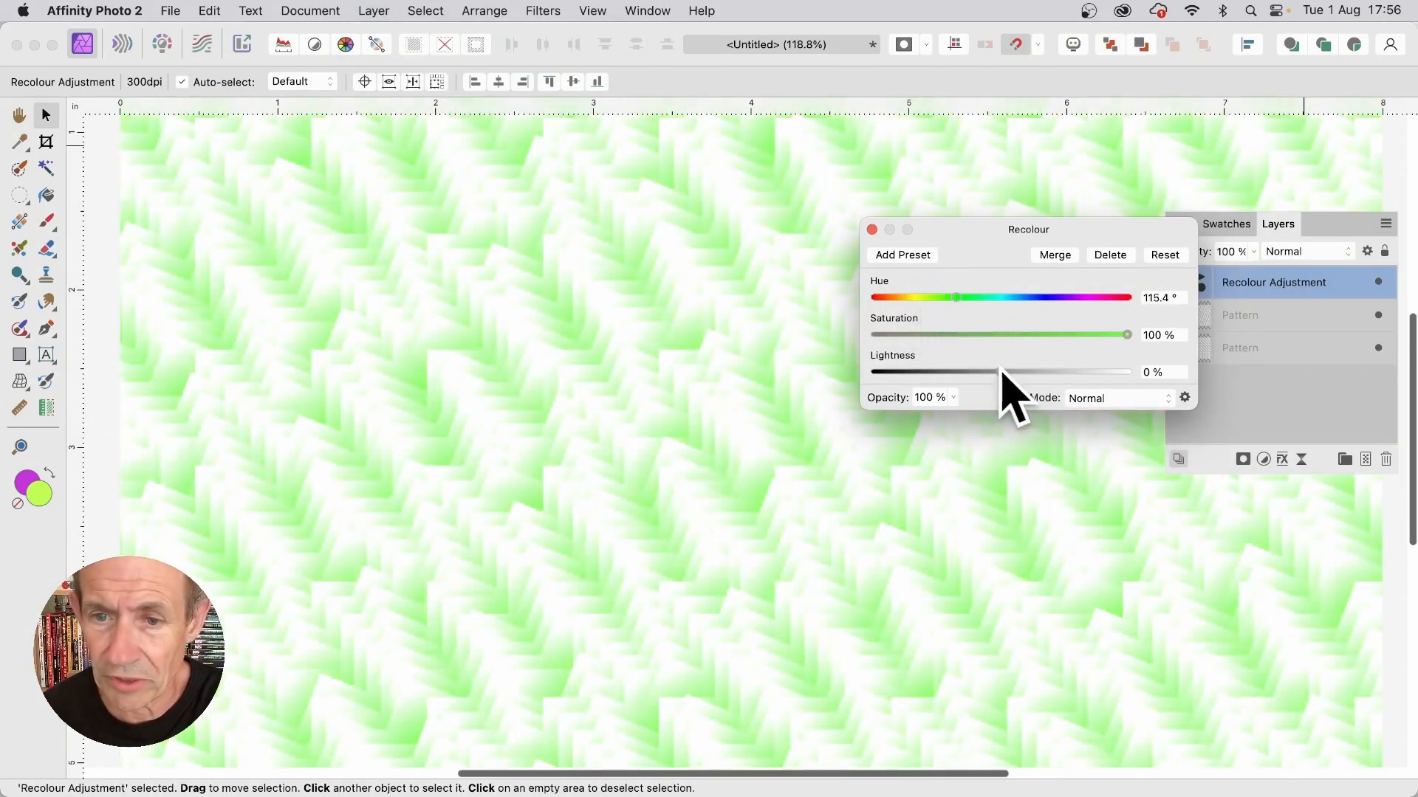
mouse_move(1002, 371)
left_mouse_down()
mouse_move(987, 371)
mouse_move(1001, 371)
left_mouse_up()
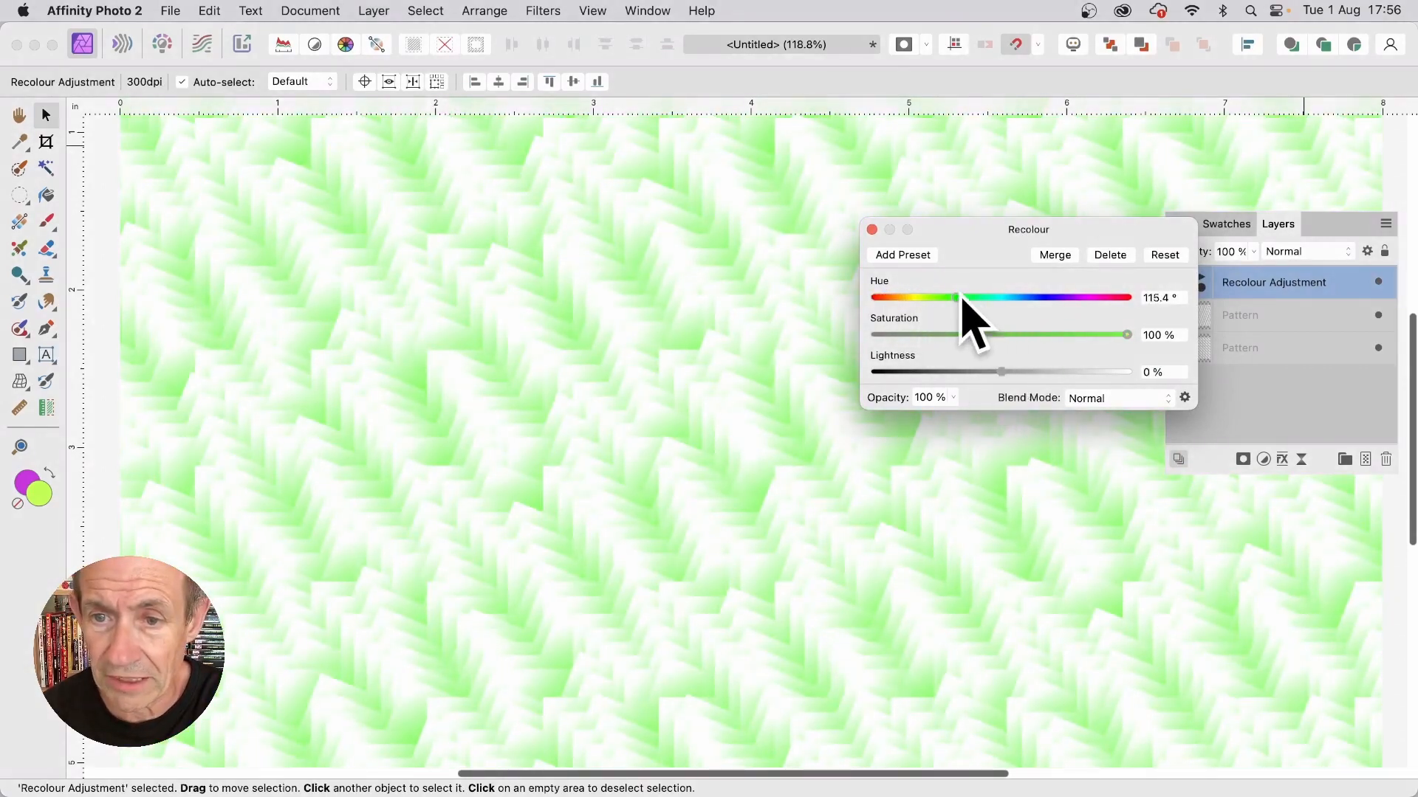
left_click_drag(960, 298, 1044, 303)
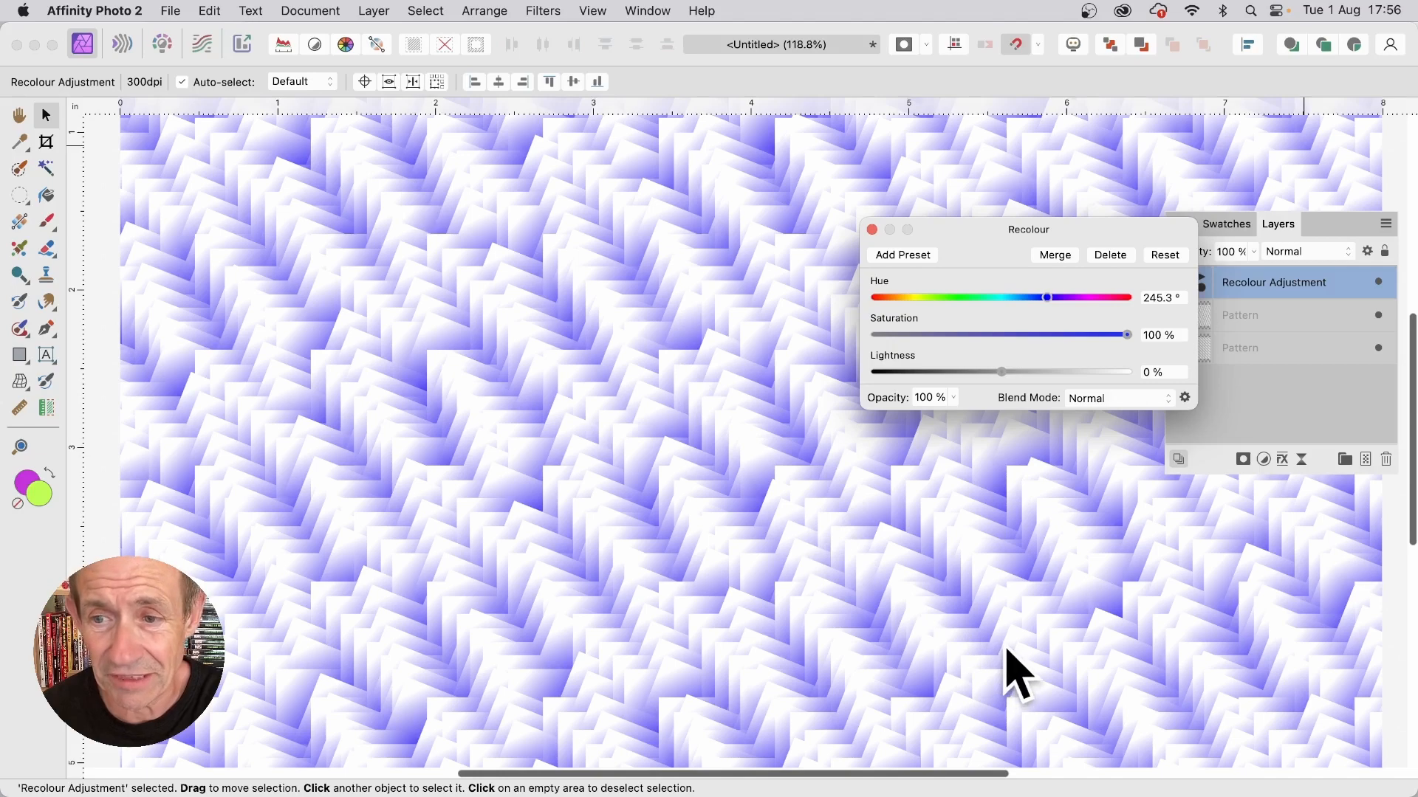
- Try the Exclusion blend mode on the Recolour adjustment and return it to Normal
left_click(1101, 403)
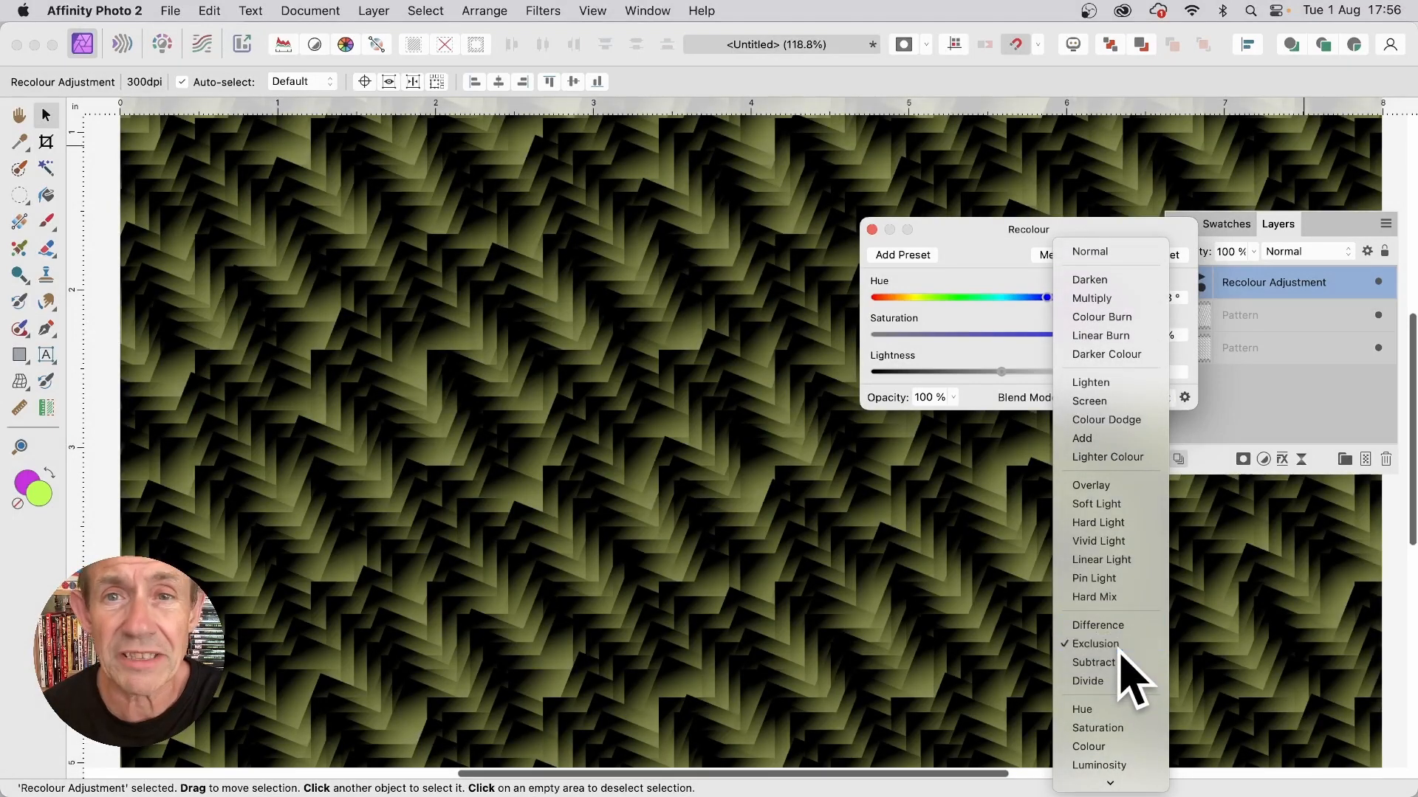
left_click(1120, 647)
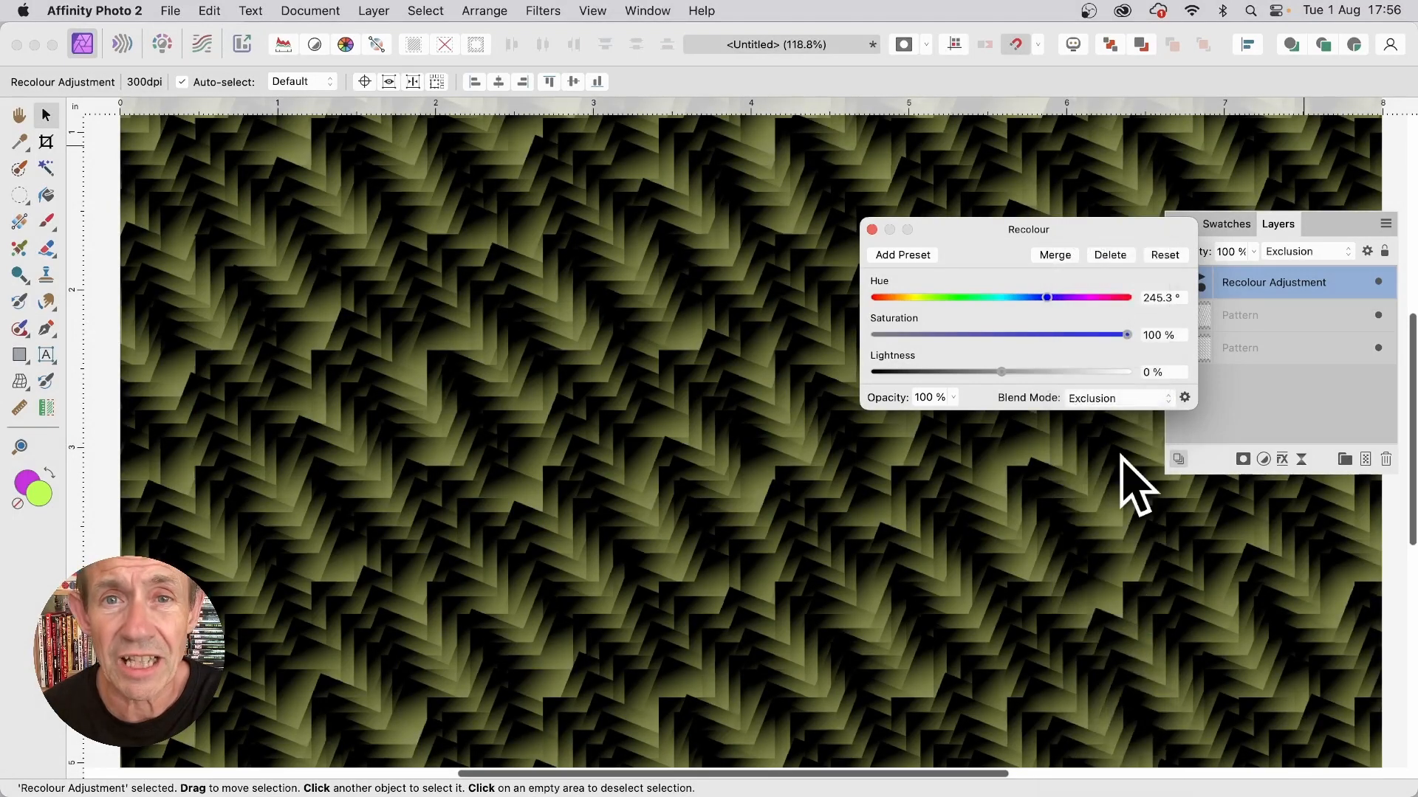
left_click(1106, 398)
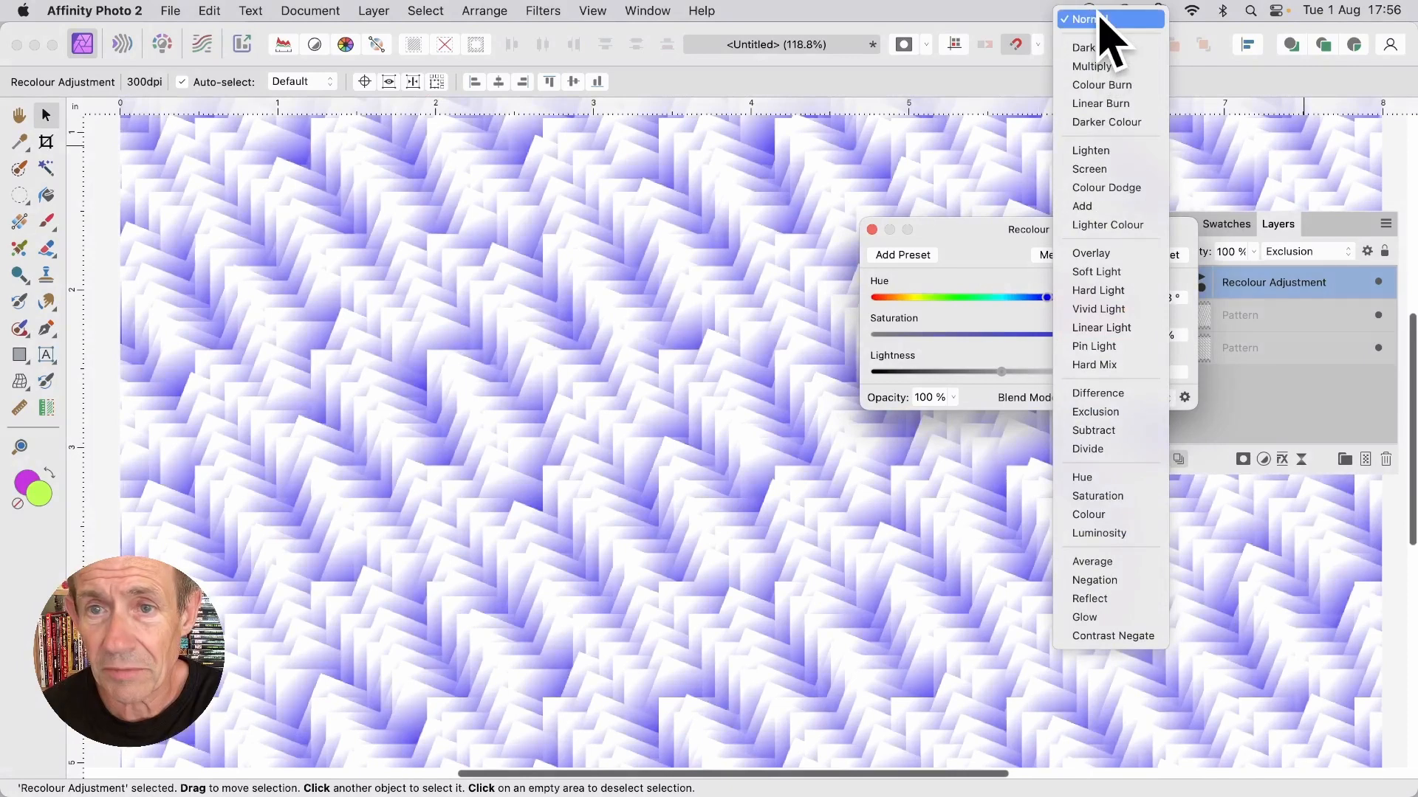
left_click(1101, 15)
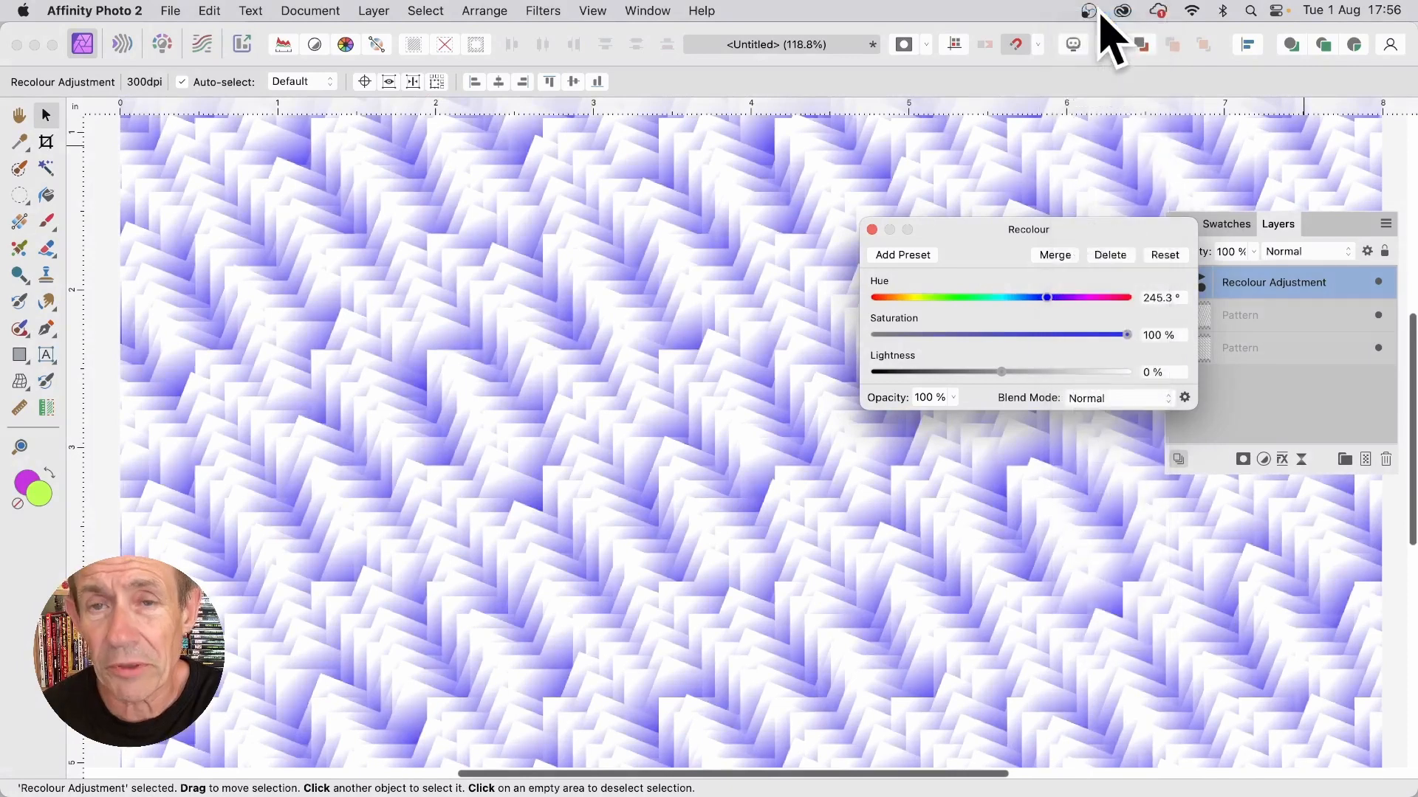
- Close the Recolour settings and add a Levels adjustment above it with the master black level at 57%
left_click(871, 229)
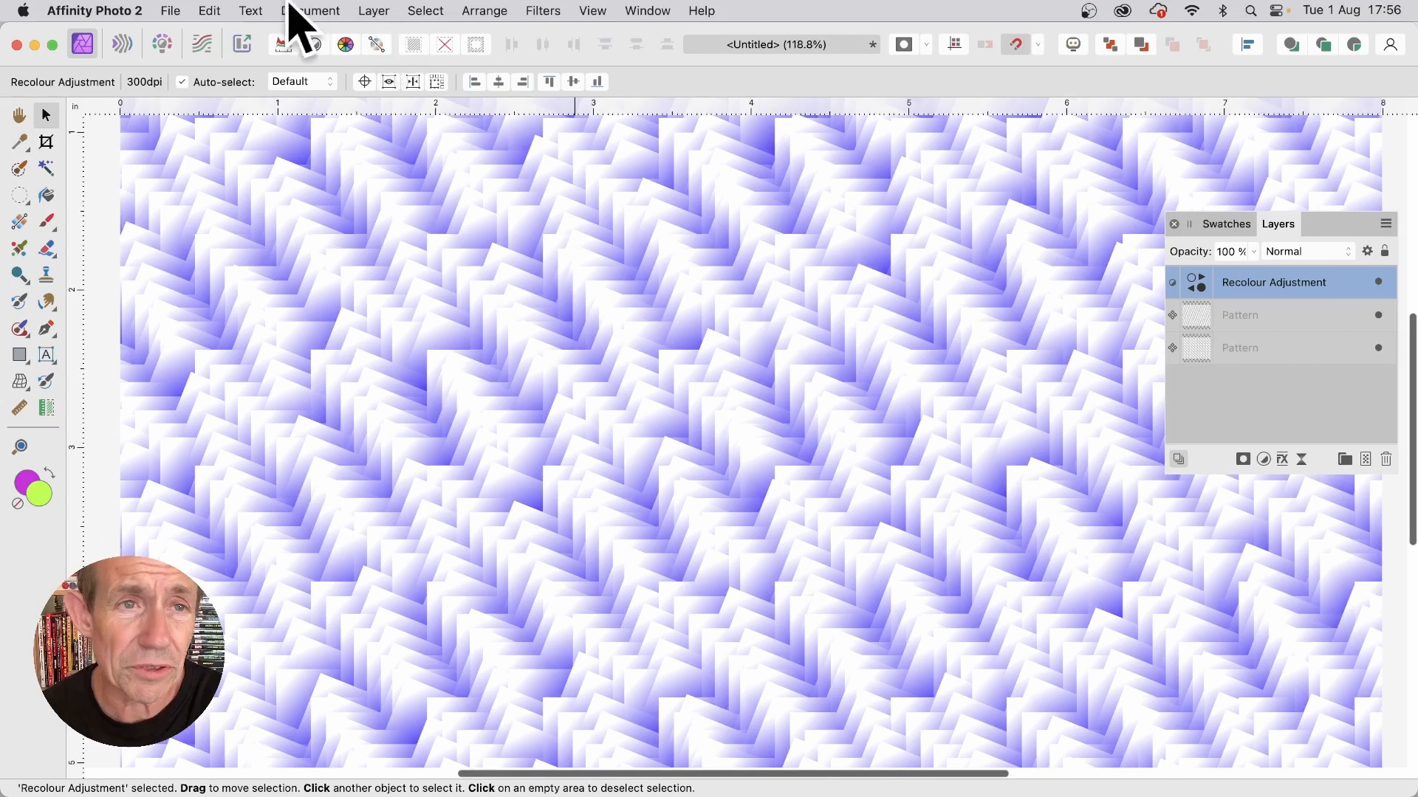
left_click(374, 8)
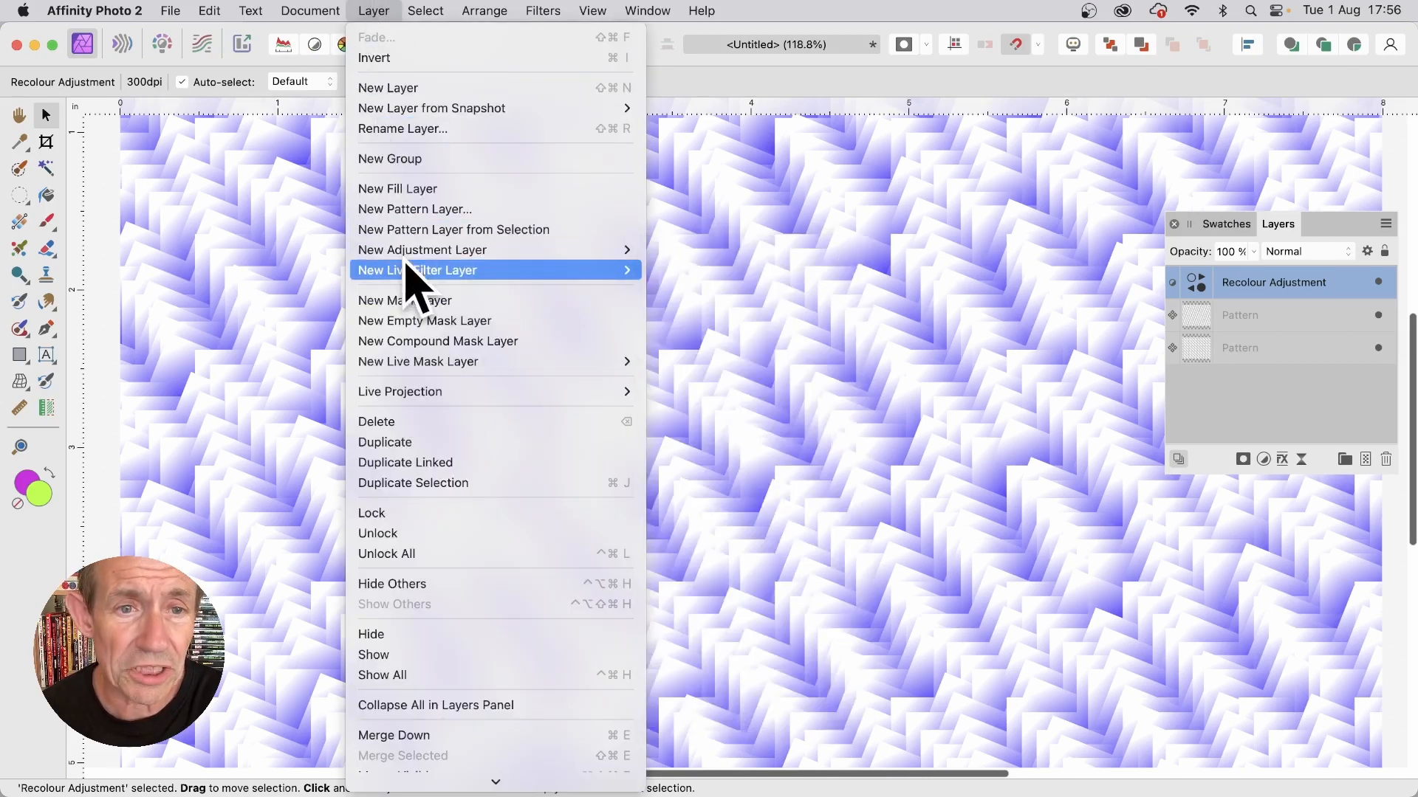
mouse_move(418, 254)
left_click(665, 272)
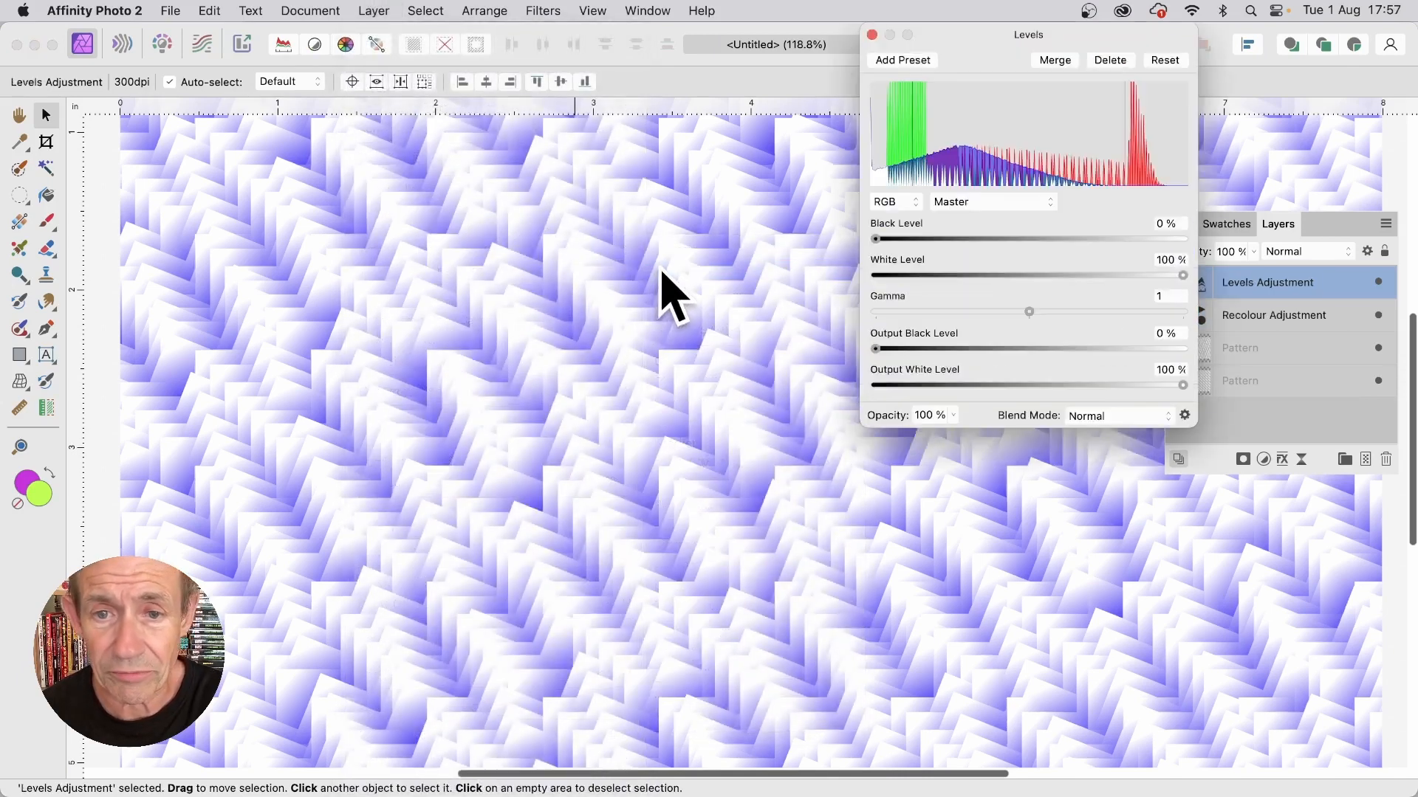
left_click_drag(874, 238, 1052, 239)
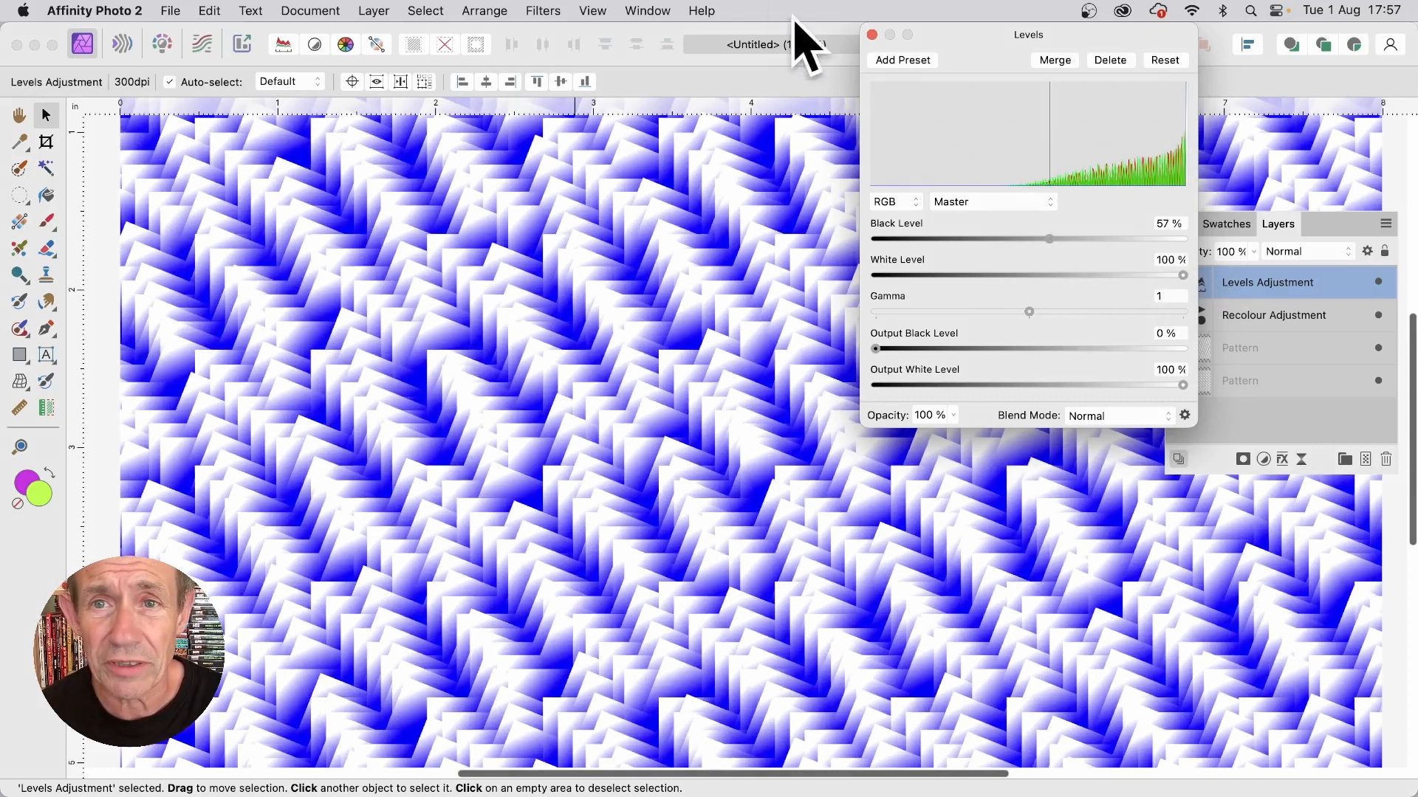
left_click(871, 34)
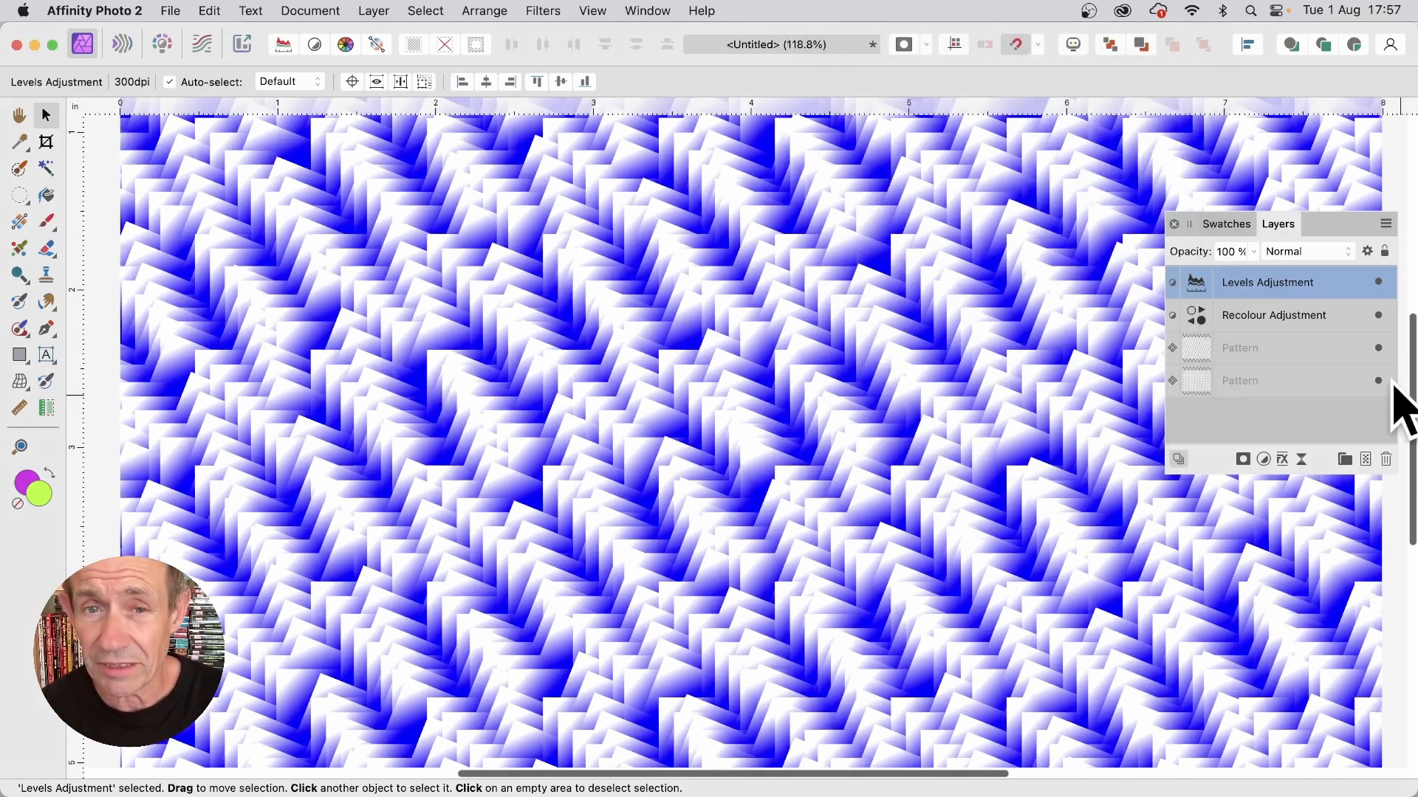
- Shift the upper pattern layer slightly to the left and rotate it clockwise to about -80°
left_click(1197, 352)
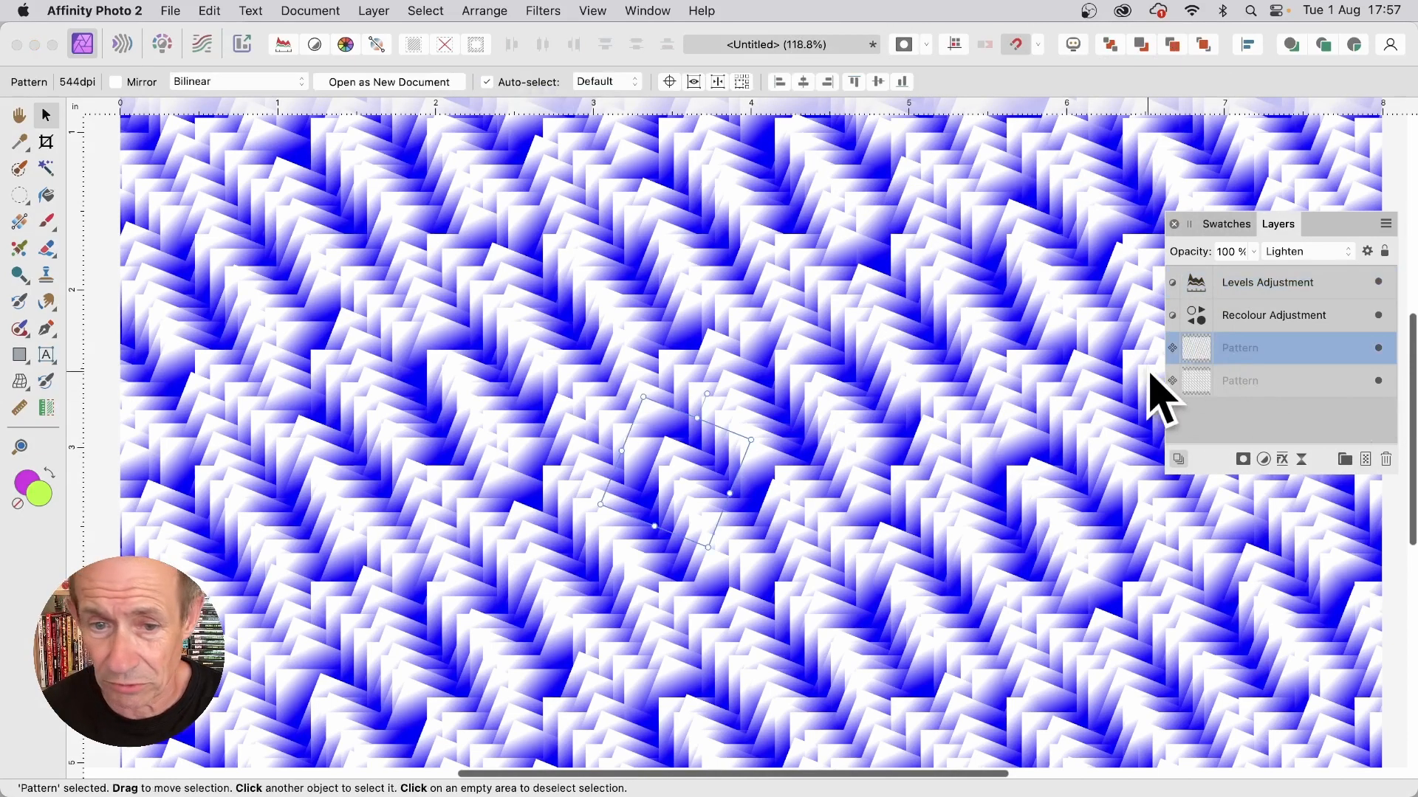
left_click_drag(671, 469, 644, 458)
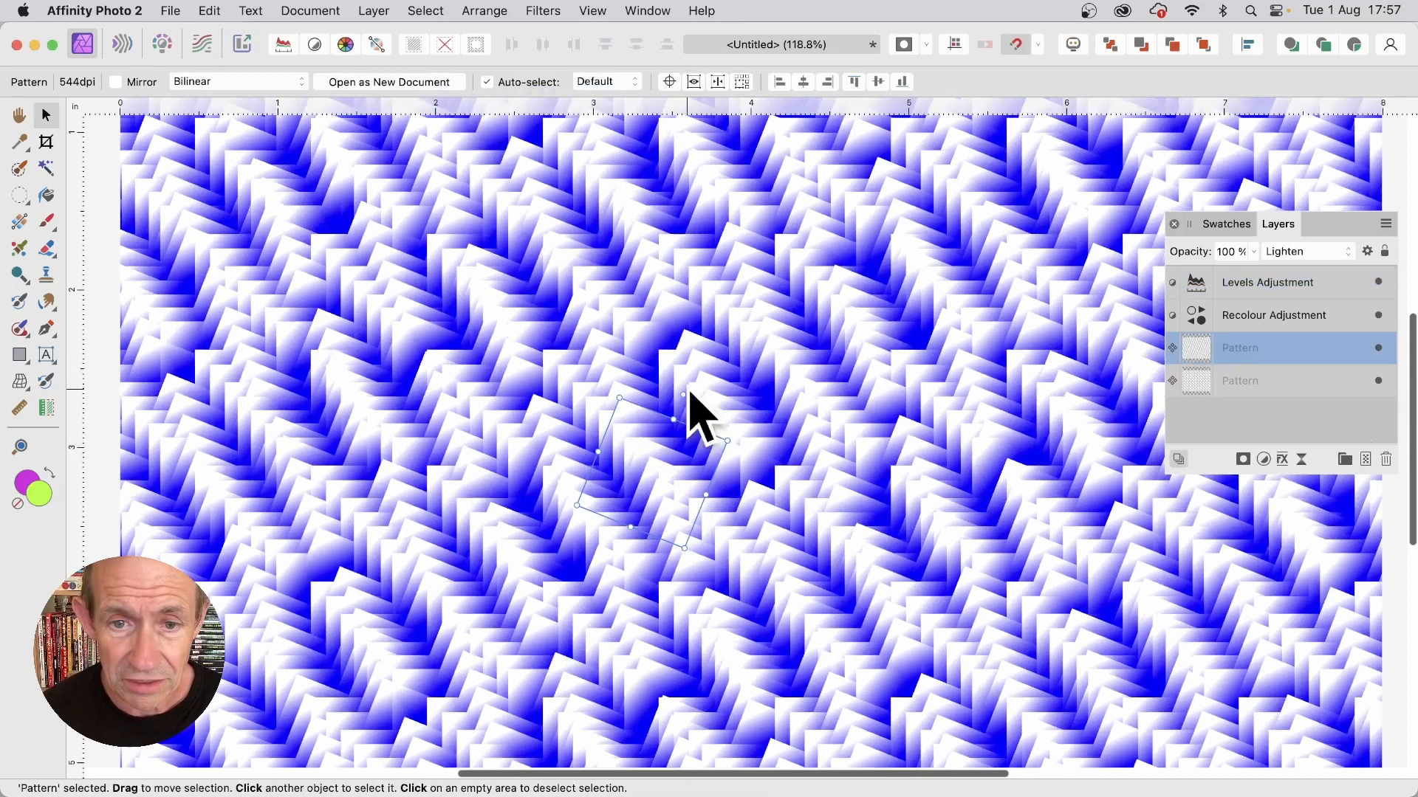
left_click_drag(681, 394, 776, 452)
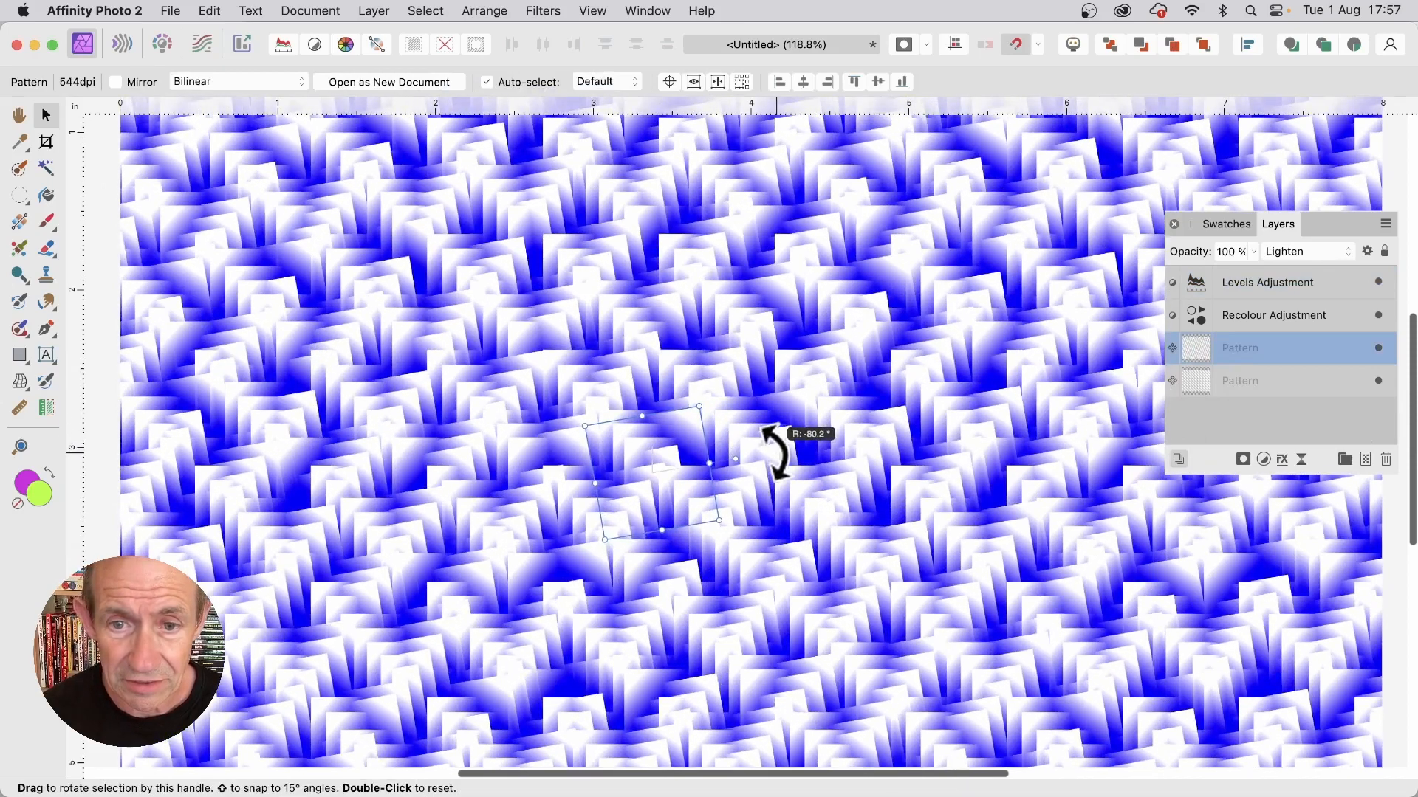
left_click(544, 10)
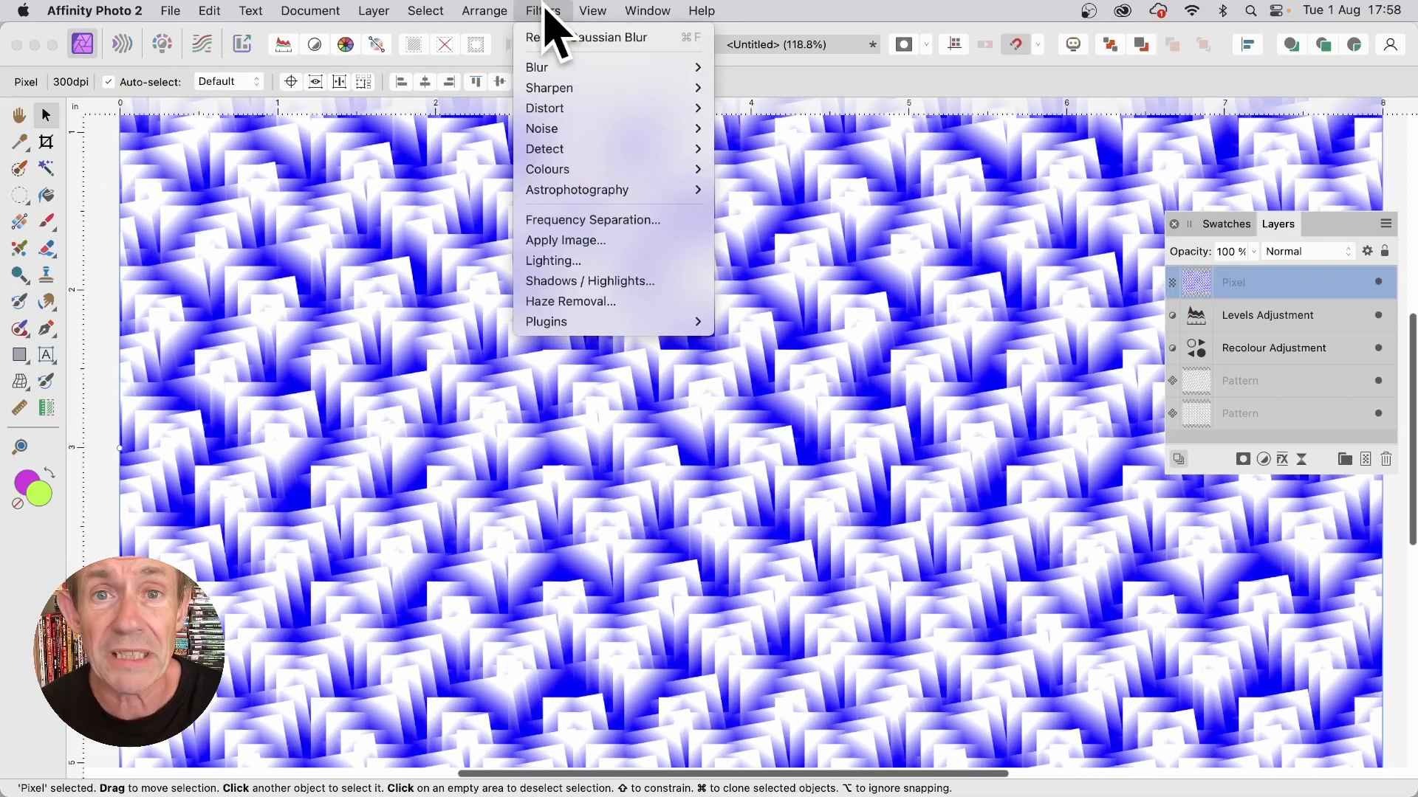
mouse_move(592, 11)
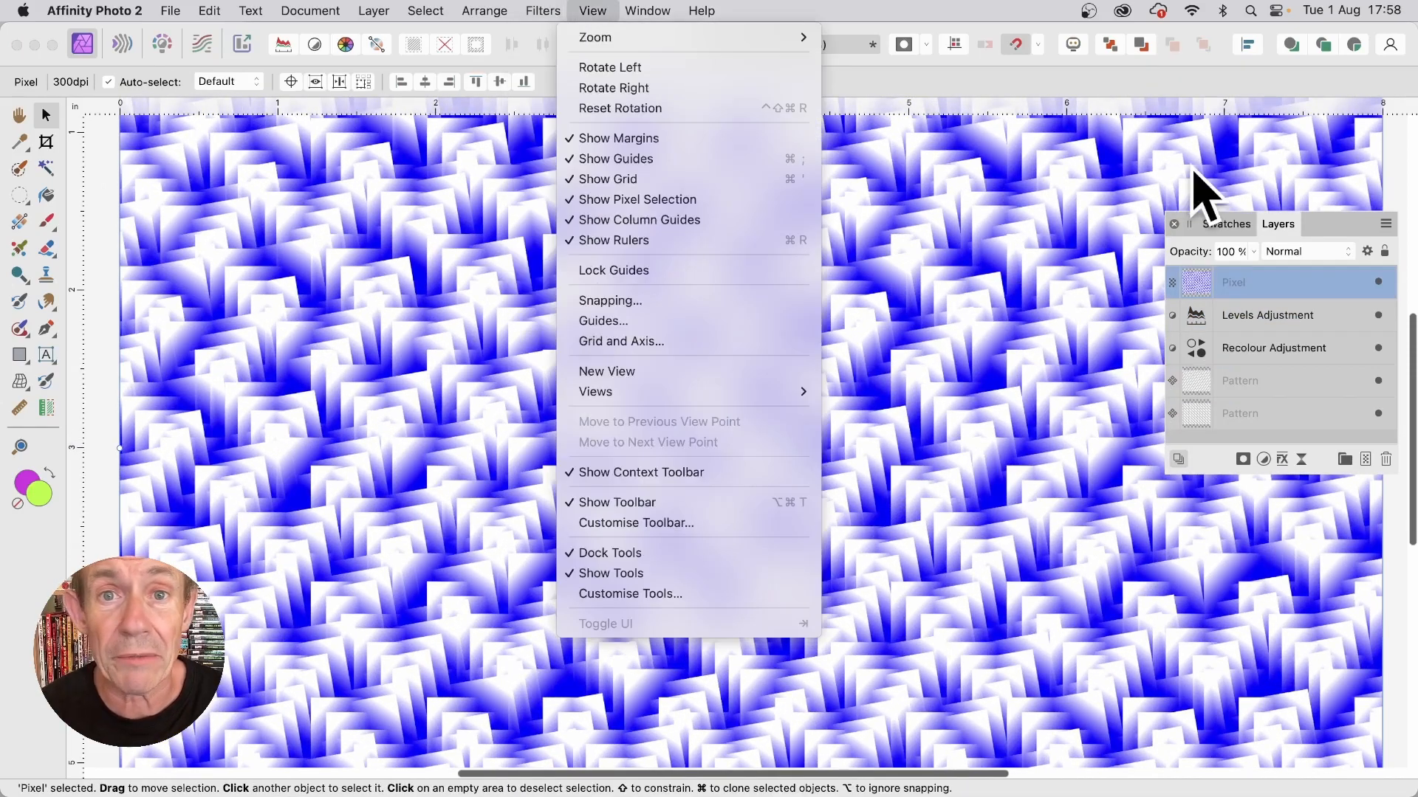
left_click(1014, 2)
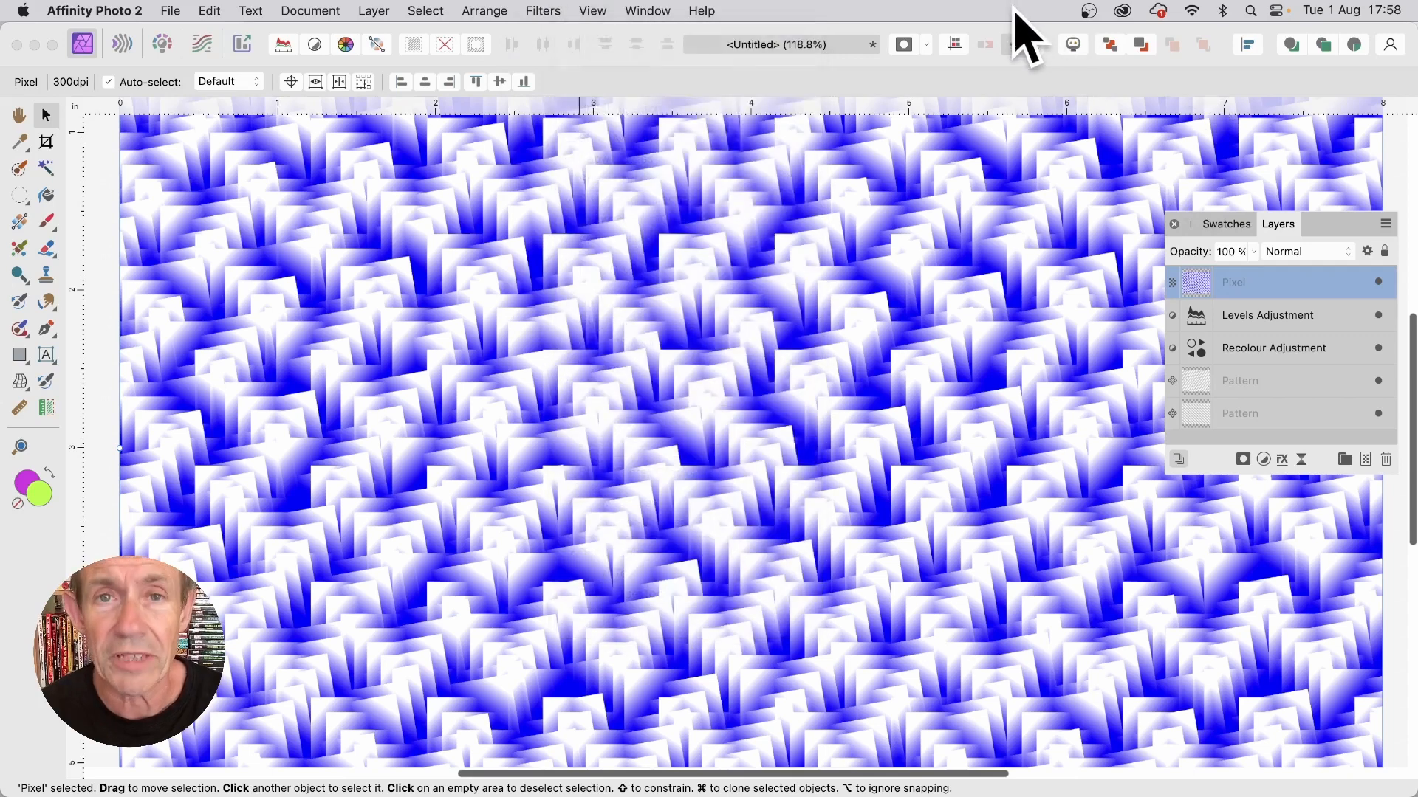